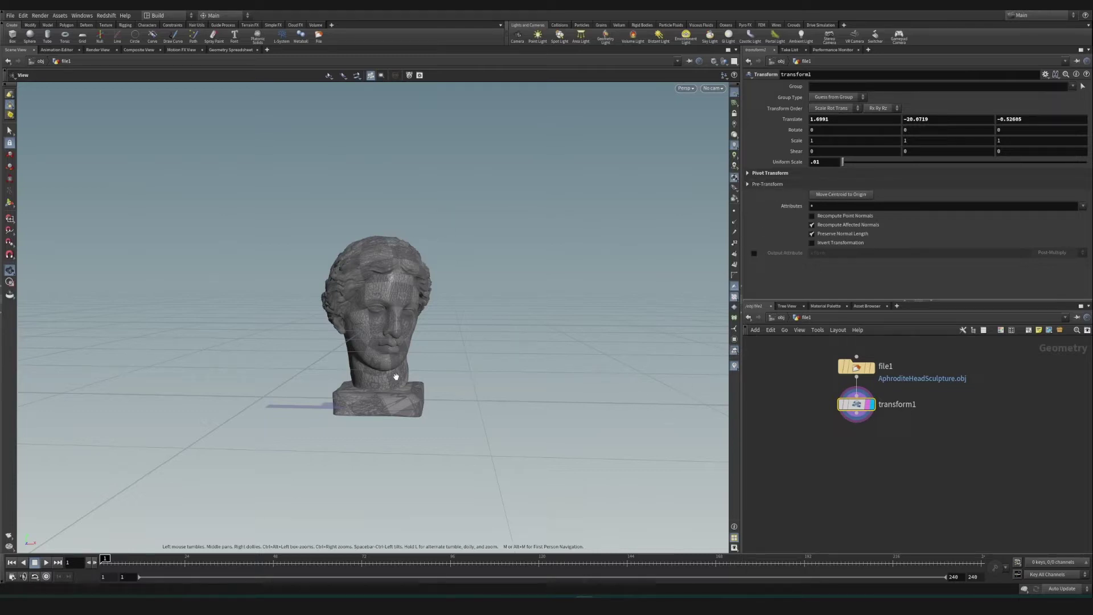
- Enlarge the network editor by widening its side of the layout and collapsing the parameter pane
right_click_drag(417, 355, 475, 300)
left_click_drag(475, 300, 397, 347)
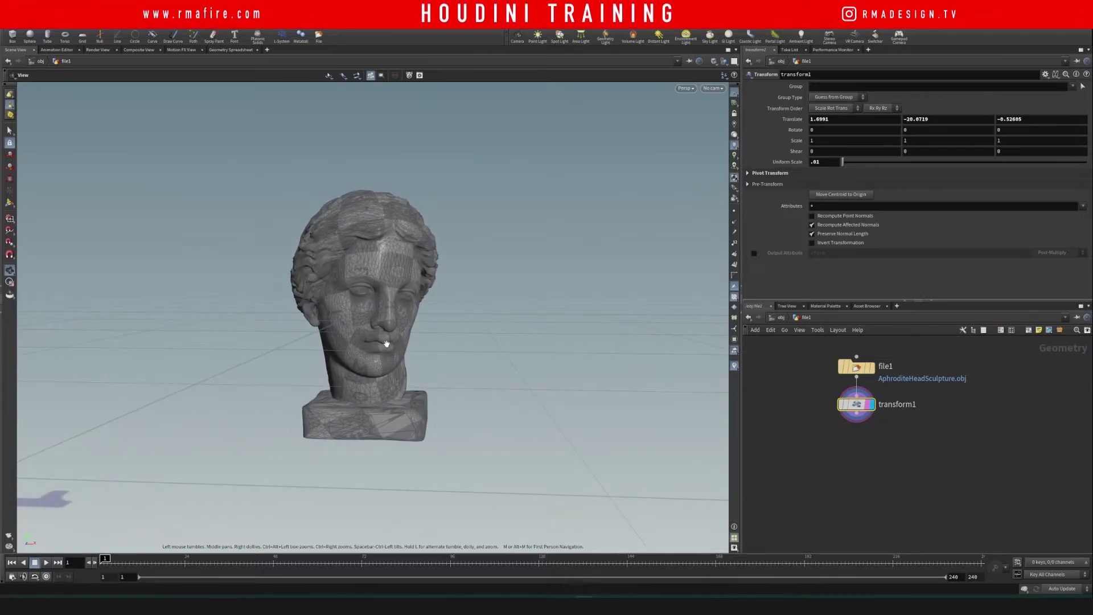
left_click_drag(380, 328, 388, 333)
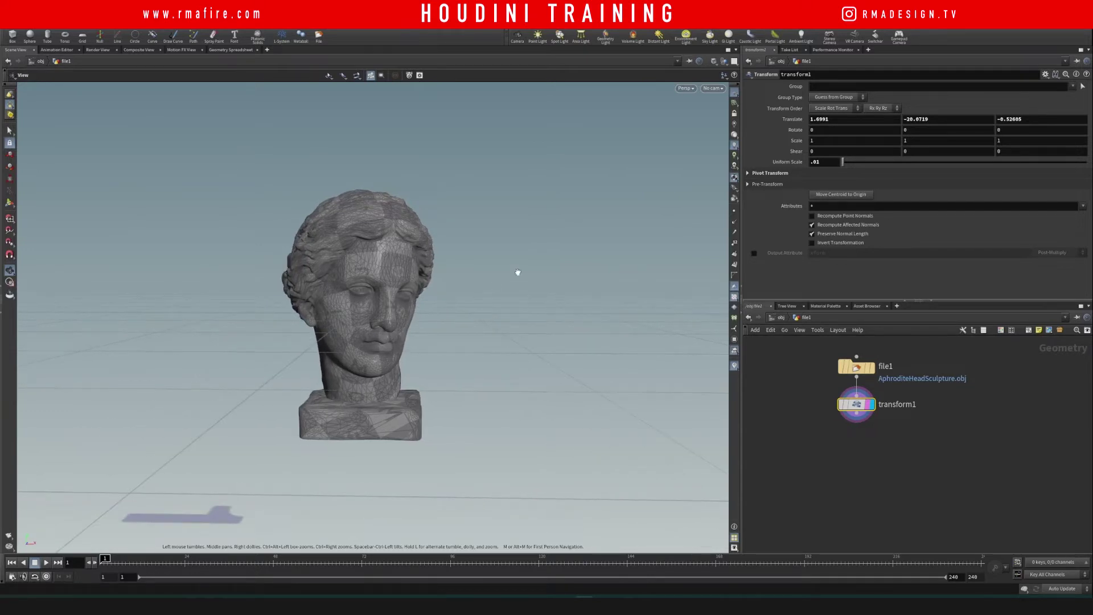
left_click_drag(740, 211, 622, 212)
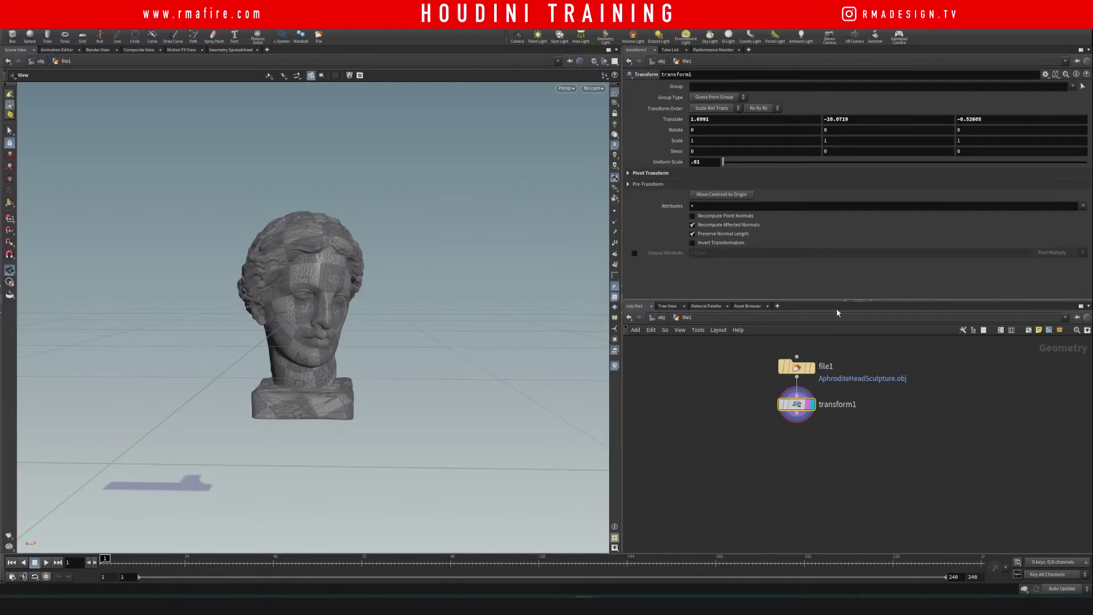
left_click(846, 298)
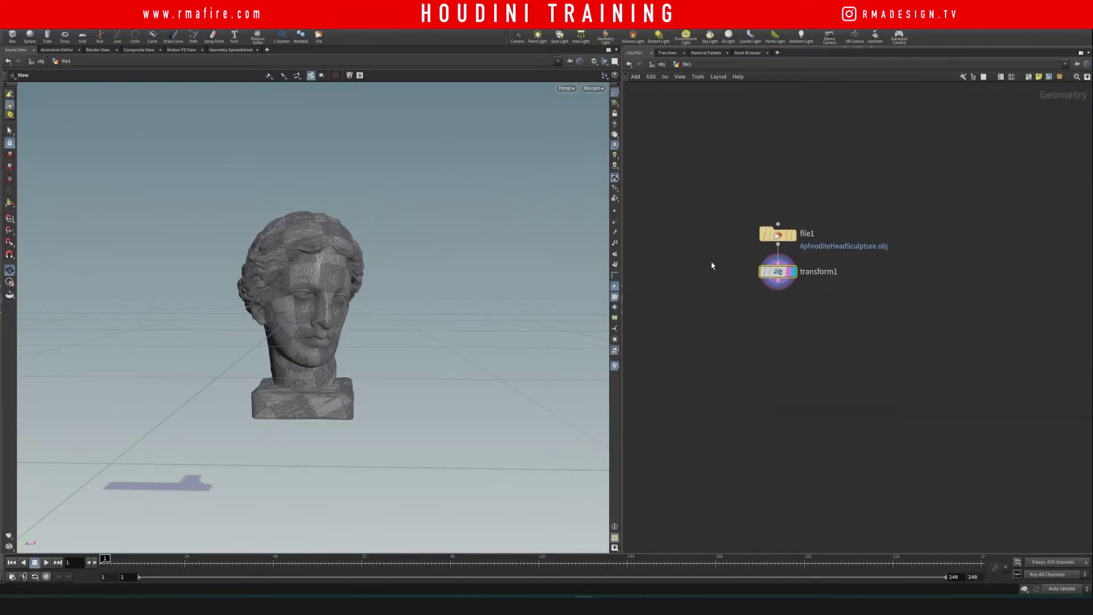
- Raise the sculpted head along Y to a translate value of about -19.9
key("Return")
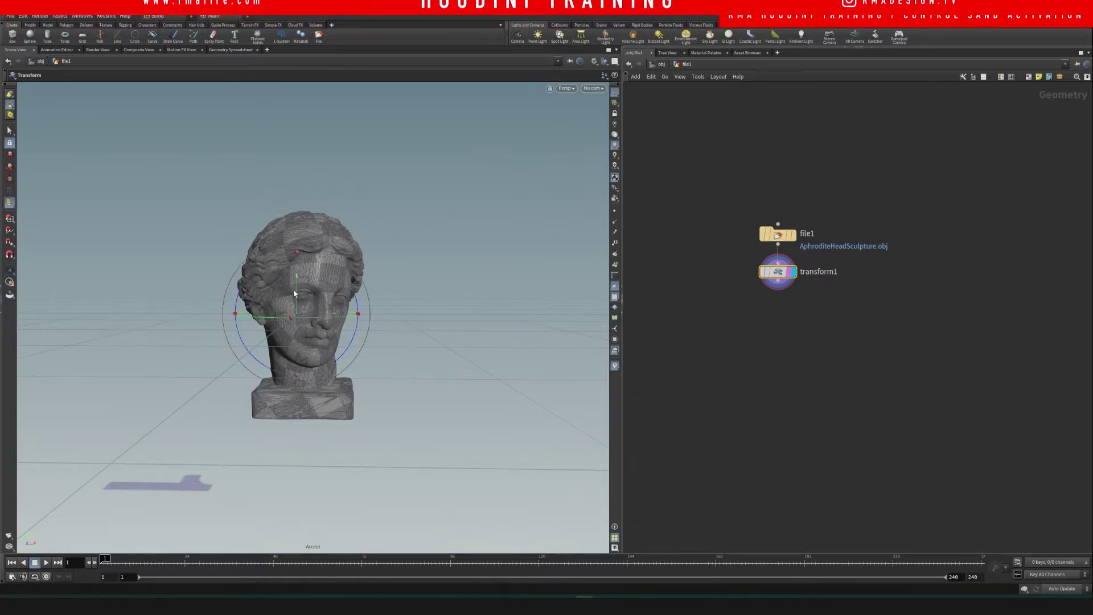
left_click_drag(296, 292, 303, 202)
middle_click_drag(352, 193, 345, 263, "alt")
- Add a default Box node beside the file node as a scale reference for the head
key("Tab")
type("box")
key("Return")
left_click(744, 365)
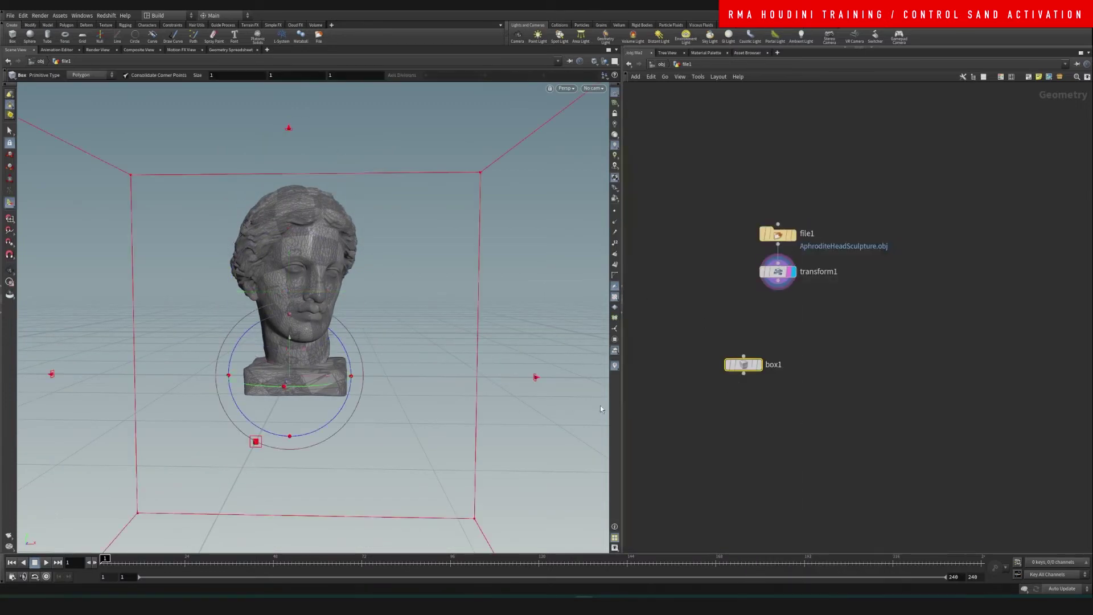
right_click_drag(327, 224, 186, 483, "alt")
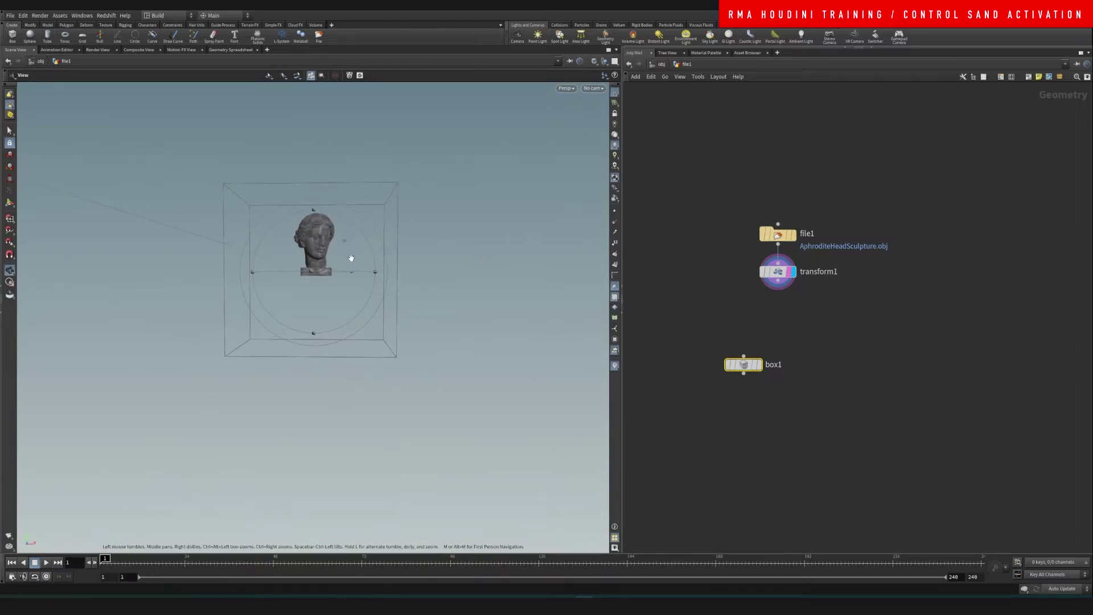
left_click_drag(349, 260, 354, 325)
right_click_drag(326, 279, 372, 261, "alt")
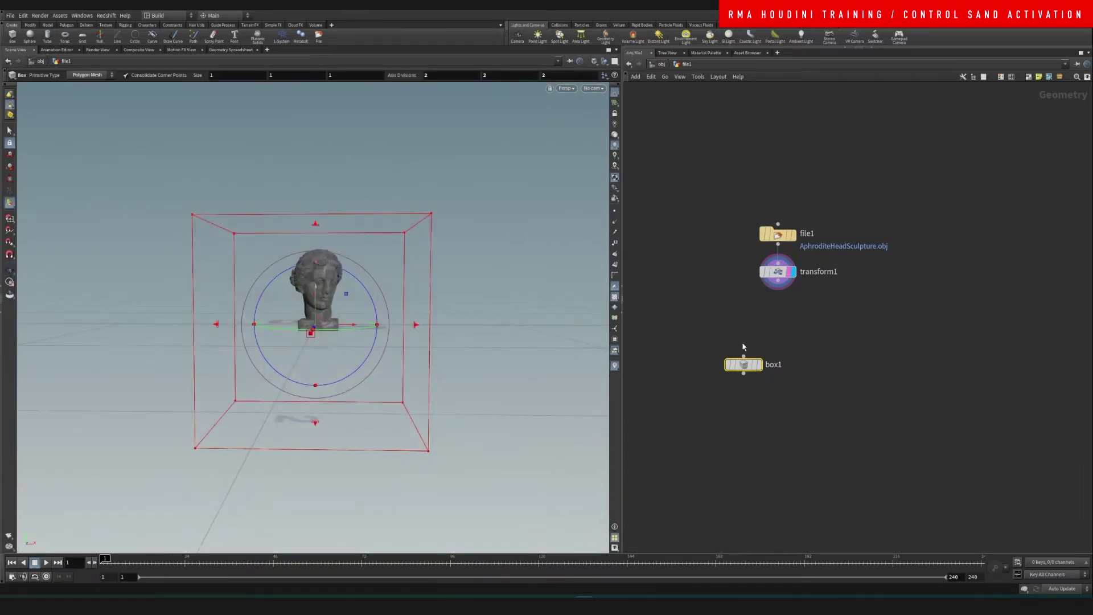
key("l")
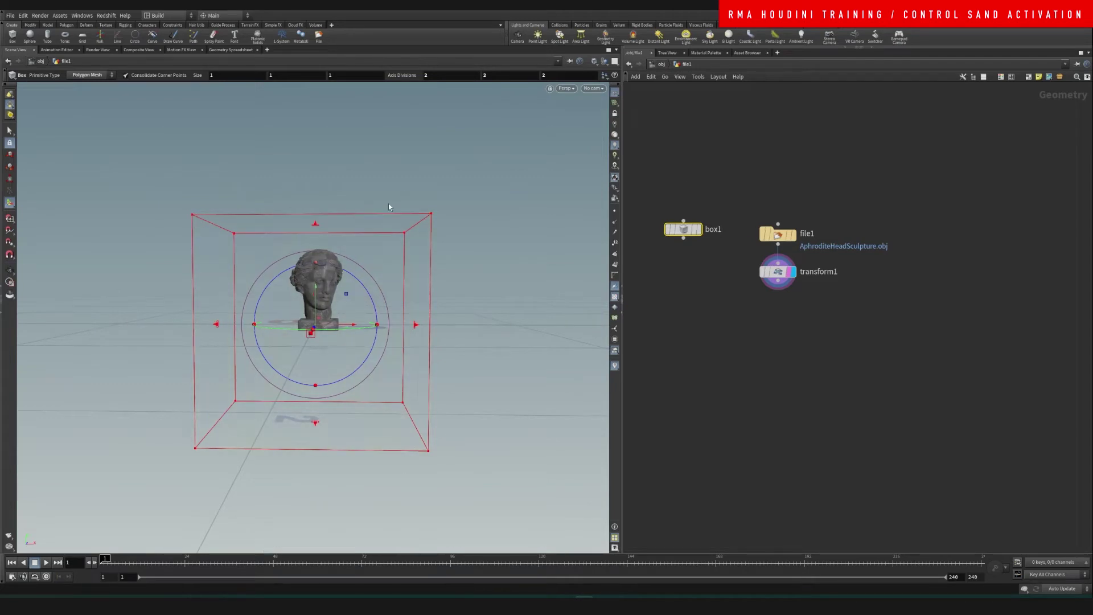
- Set the uniform scale of the head's Transform node to 0.02
left_click(763, 276)
key("p")
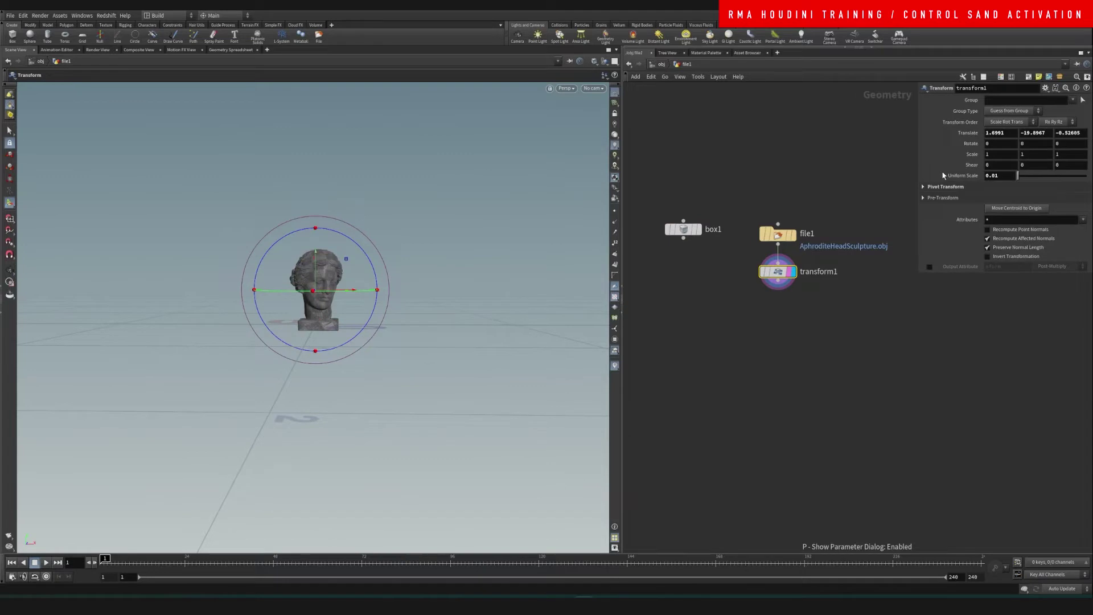
left_click(995, 176)
key("BackSpace")
type("2")
key("Return")
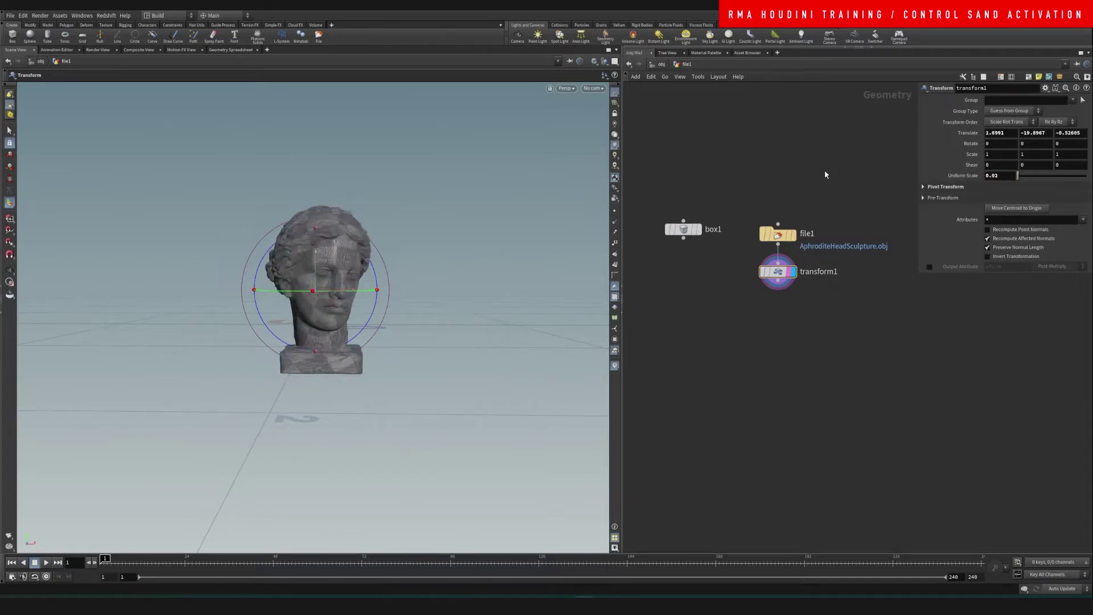
- Delete the reference box node
left_click_drag(697, 171, 672, 317)
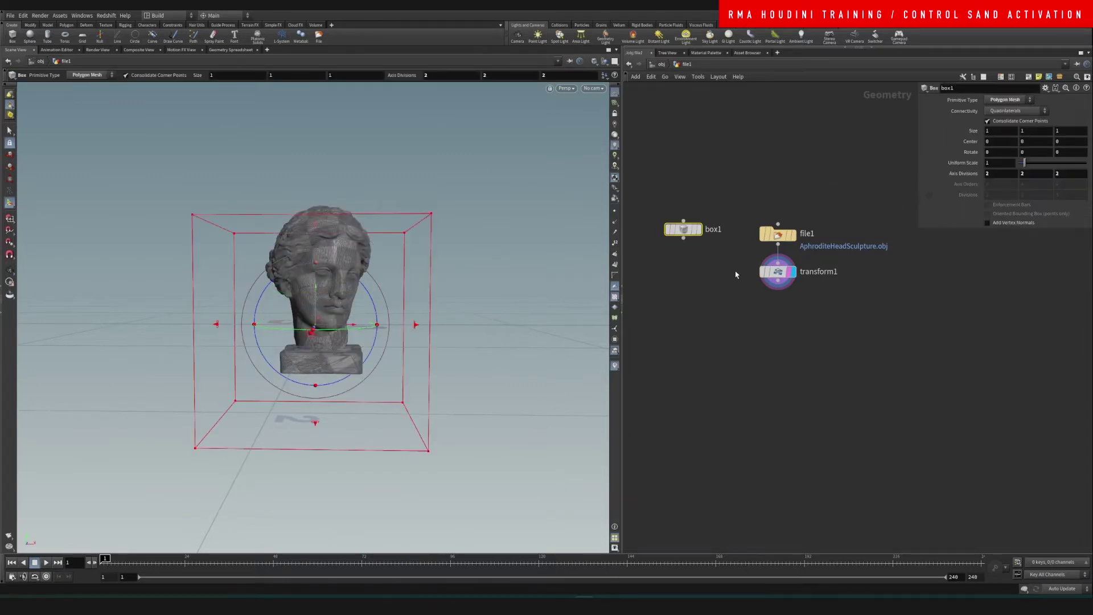
key("Delete")
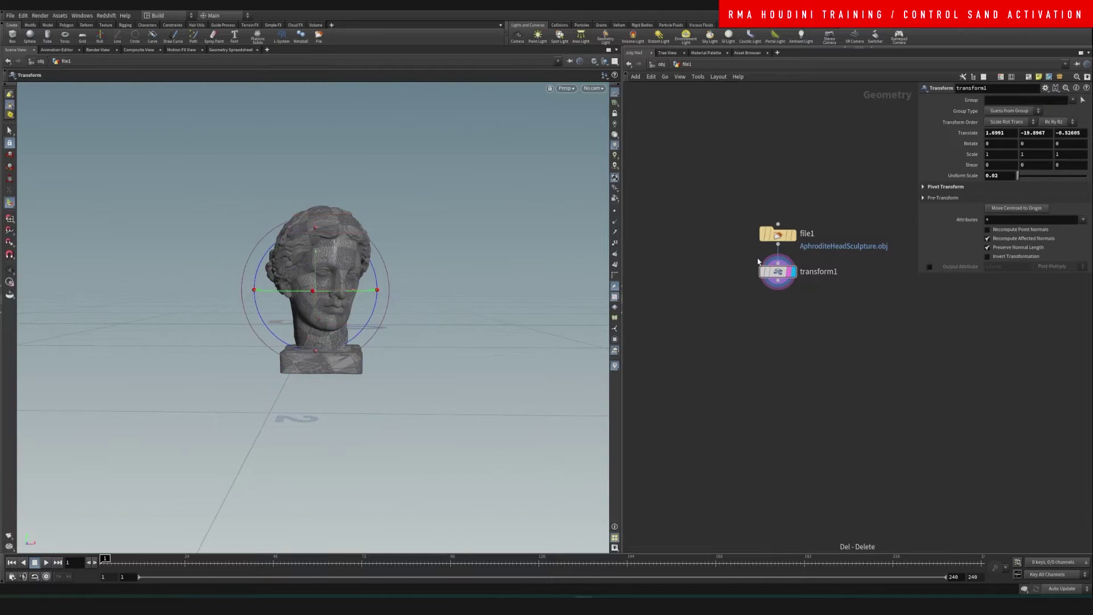
- Raise the scaled head further above the ground plane to a Y translate of about -19.69
left_click_drag(747, 262, 819, 310)
mouse_move(318, 270)
left_mouse_down()
mouse_move(319, 231)
mouse_move(325, 291)
mouse_move(328, 266)
left_mouse_up()
key("Escape")
mouse_move(328, 266)
right_mouse_down()
mouse_move(378, 212)
mouse_move(432, 221)
right_mouse_up()
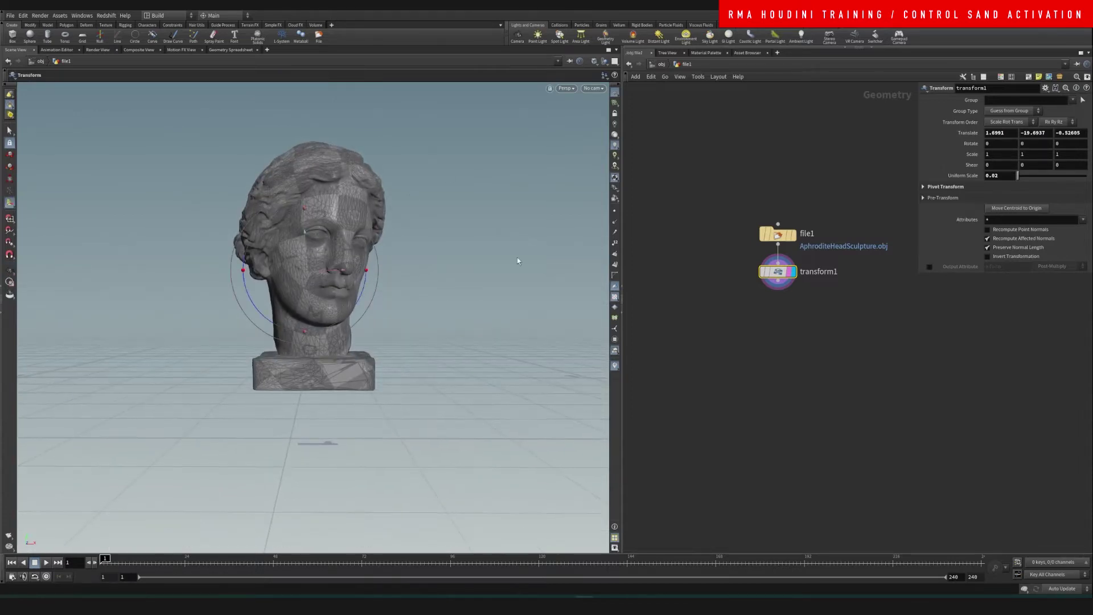
- Add a Clip node after the transform, with its plane raised to about Y 0.165 to cut the base off at the neck
key("Tab")
type("clip")
key("Return")
left_click(813, 366)
left_click_drag(303, 391, 304, 346)
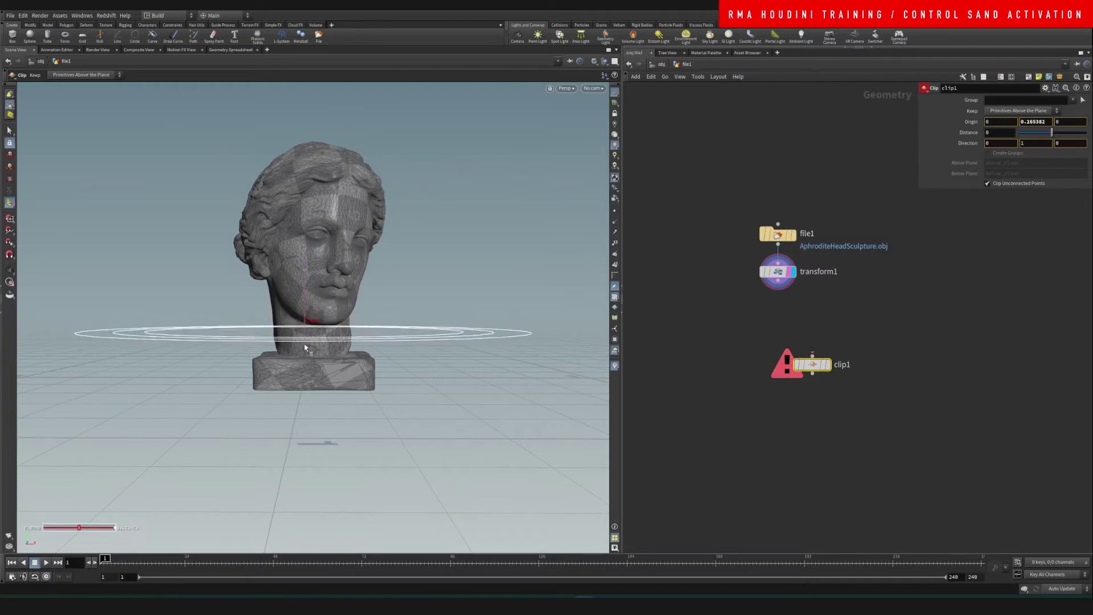
left_click_drag(784, 288, 779, 312)
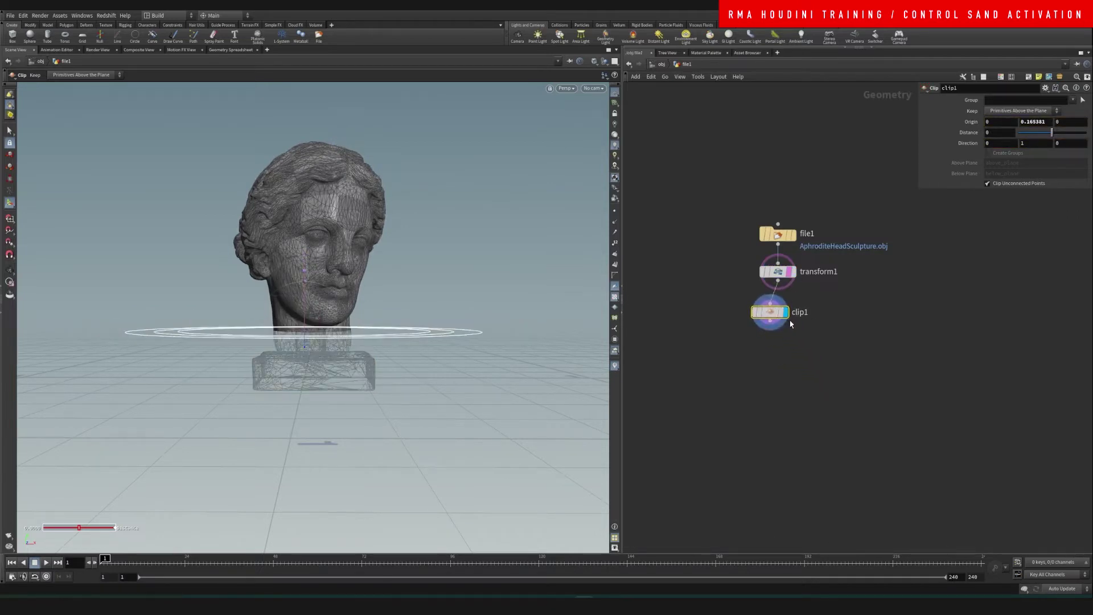
- Cap the open underside of the clipped neck with a PolyCap (PolyFill) node and check the closed bottom
key("Tab")
type("polca")
key("Return")
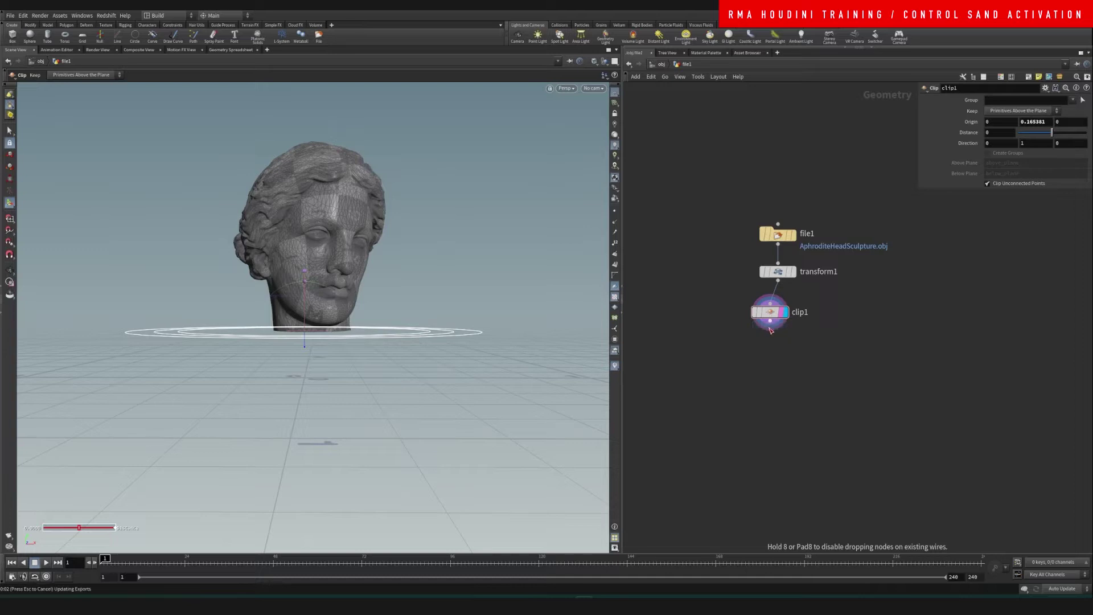
left_click(770, 347)
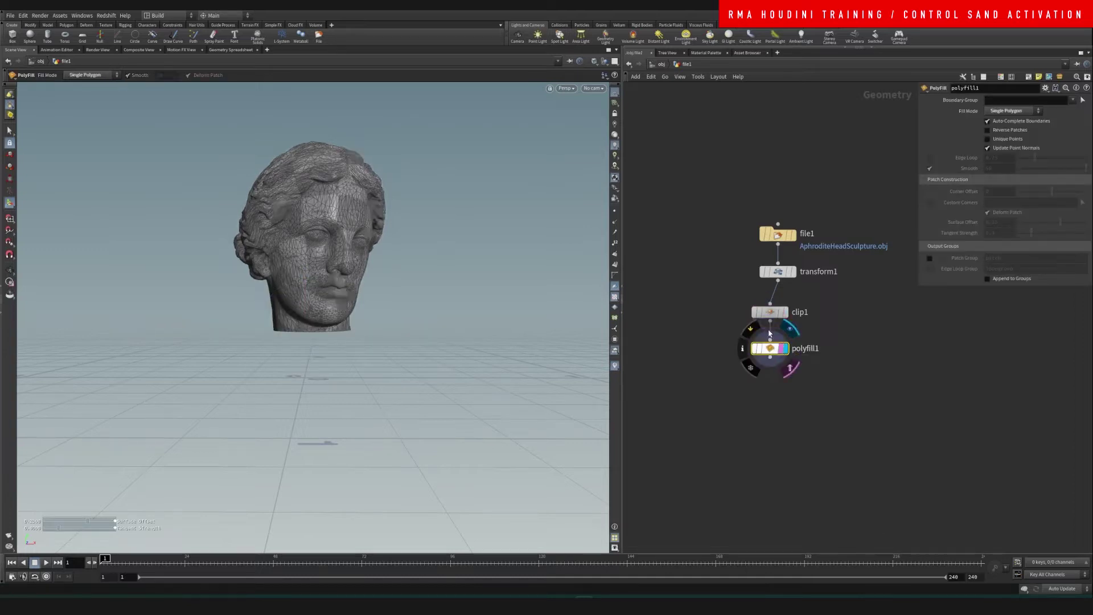
key("Escape")
left_click_drag(276, 254, 312, 190)
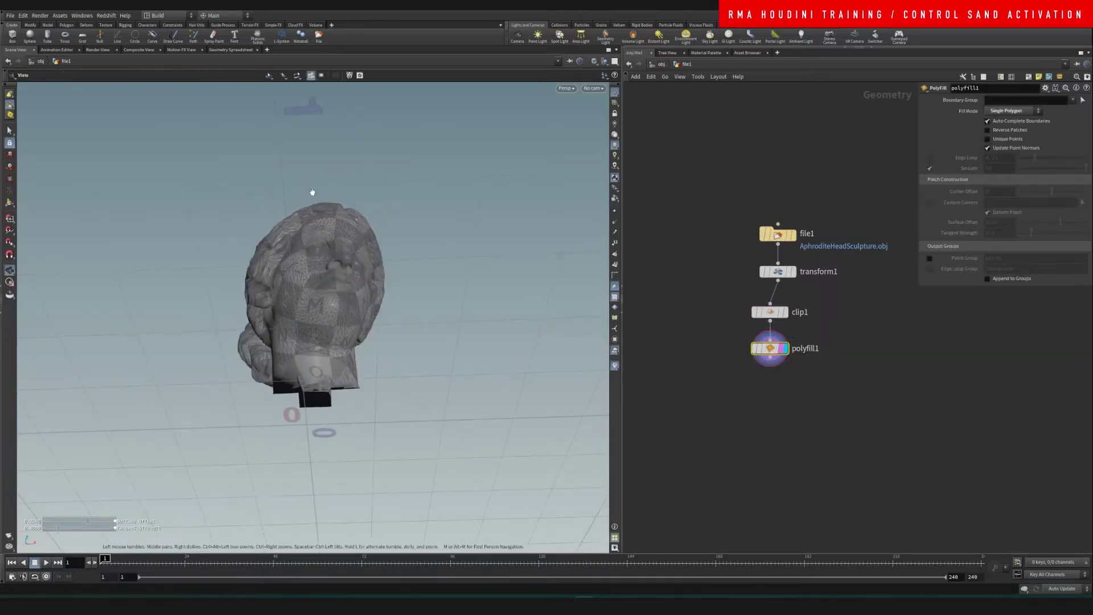
key("Return")
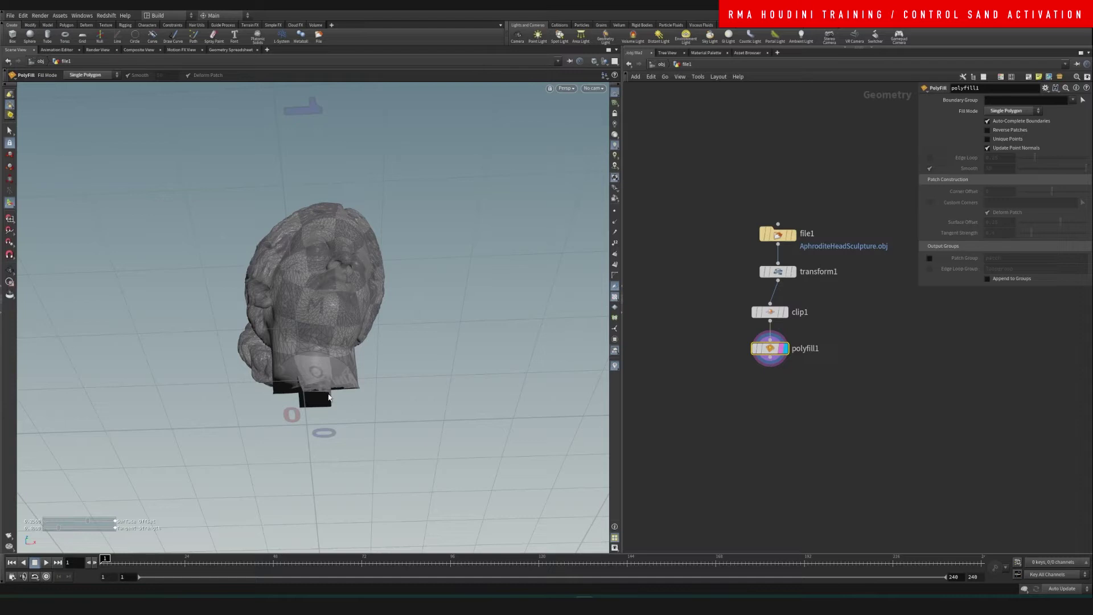
key("Escape")
left_click_drag(341, 295, 343, 377)
key("Return")
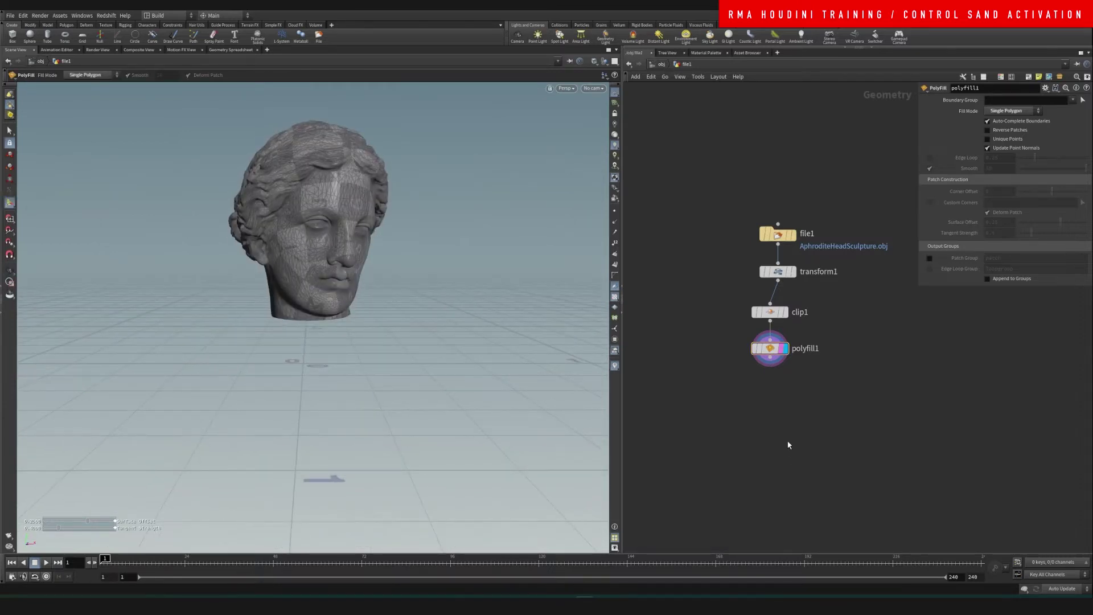
- Add a Vellum Configure Grain node fed by the PolyFill, display it, and enable Create Points from Volume
key("Tab")
type("vel co")
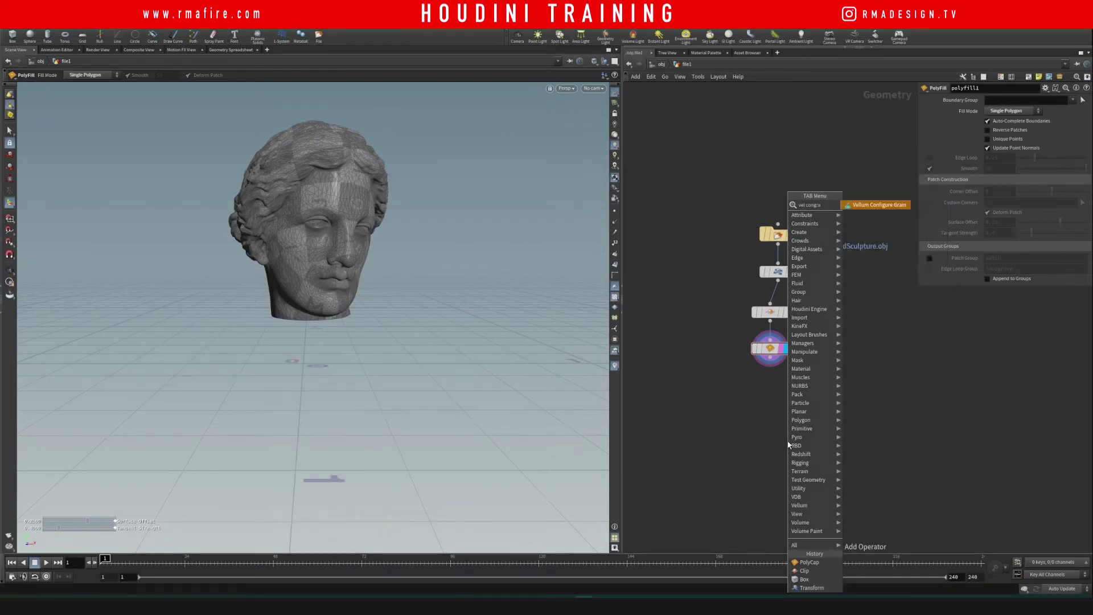
key("Return")
left_click(789, 445)
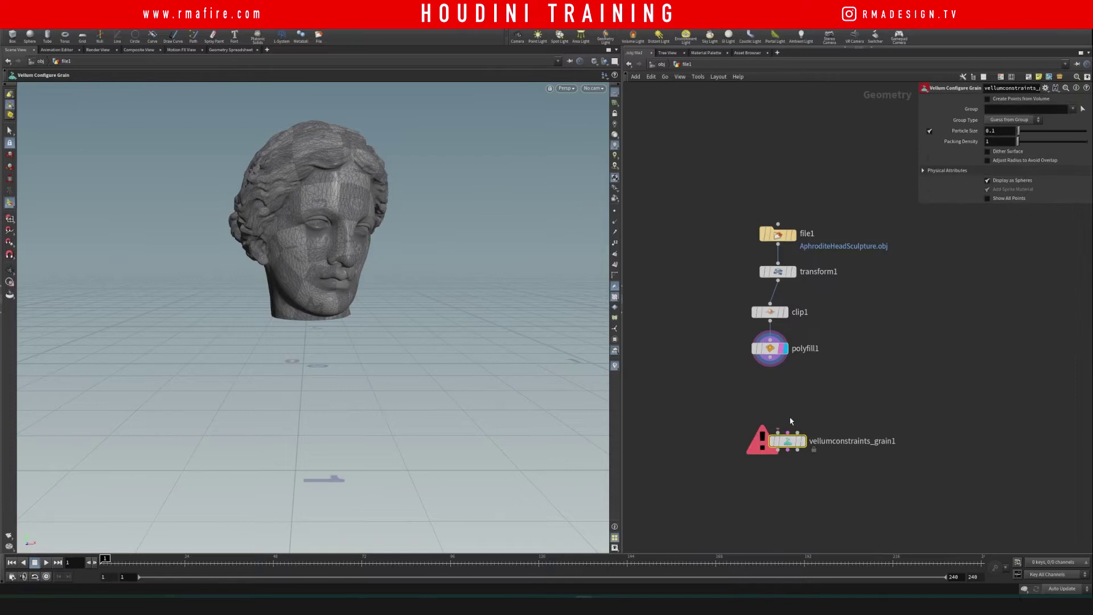
left_click(771, 366)
left_click_drag(790, 443, 766, 398)
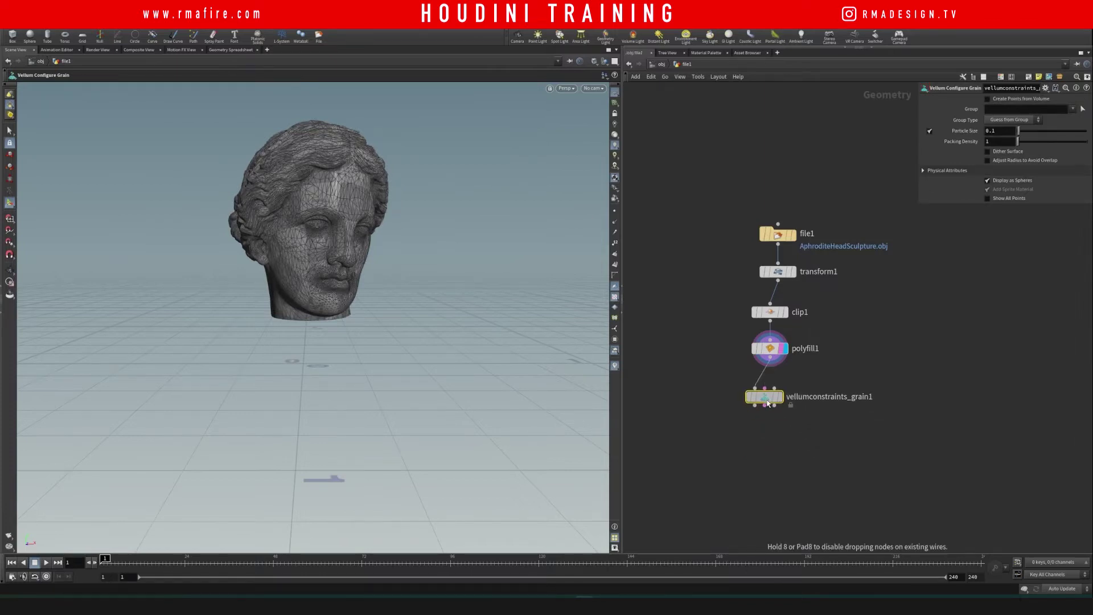
left_click(779, 397)
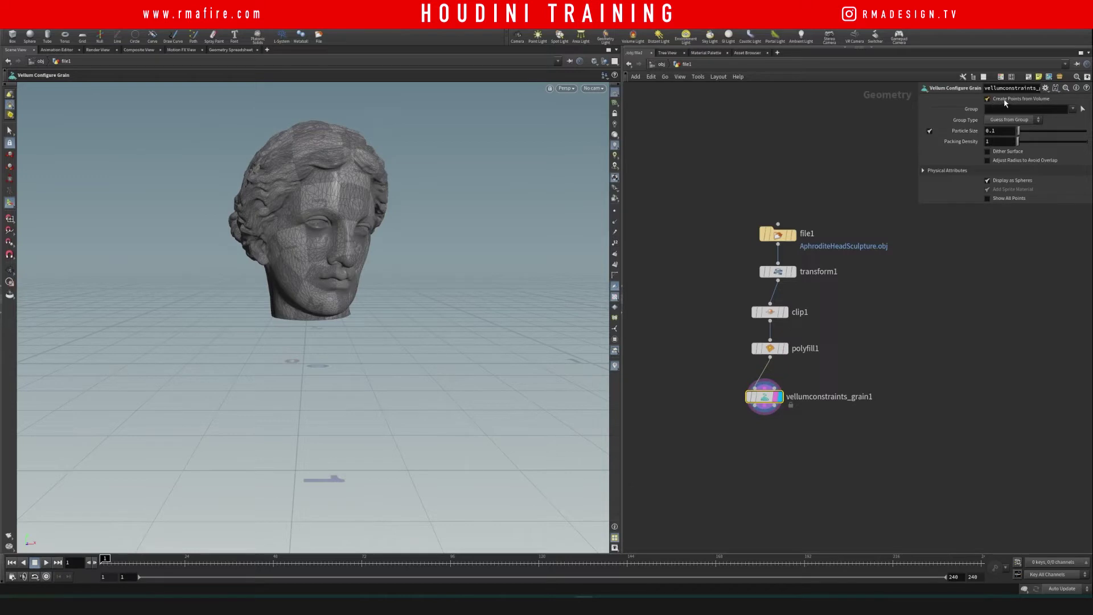
- Try a grain particle size of 0.02, and settle on 0.01
left_click_drag(694, 384, 807, 453)
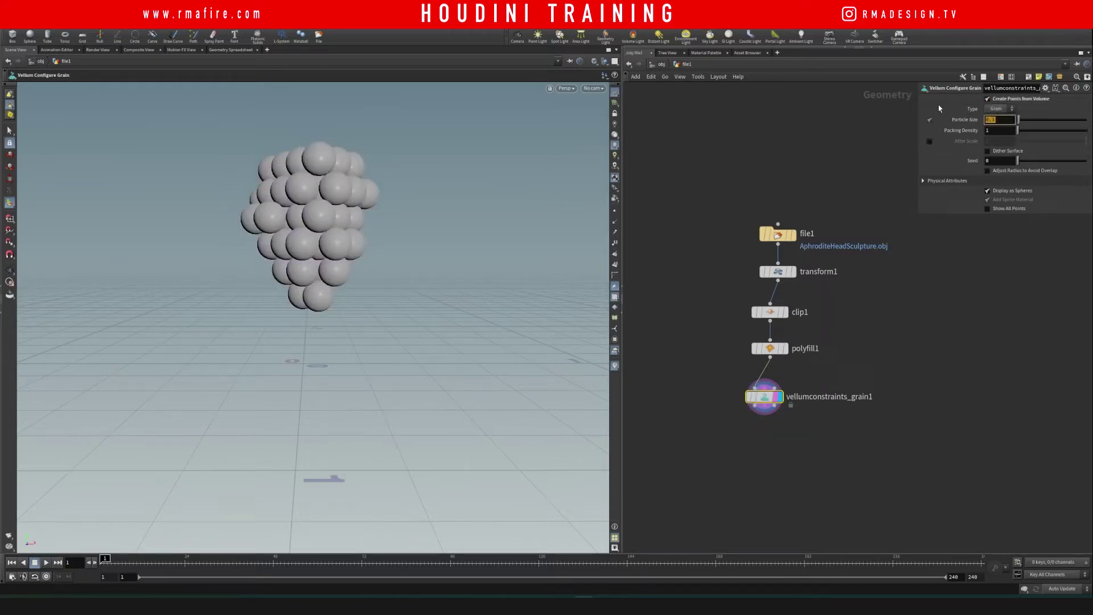
type(".02")
key("Return")
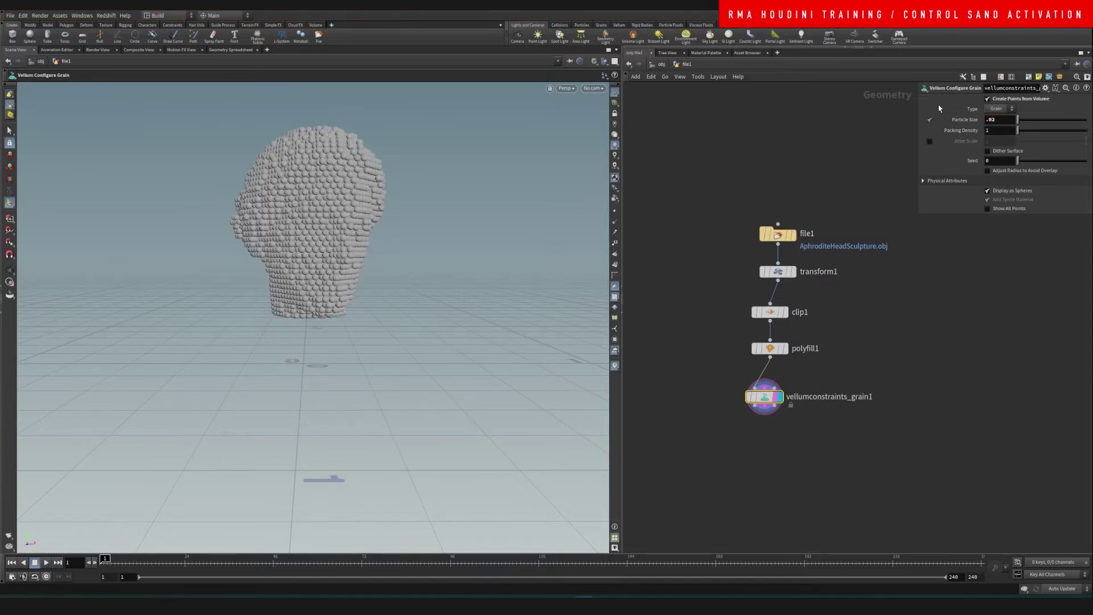
left_click(994, 119)
key("BackSpace")
type("1")
key("Return")
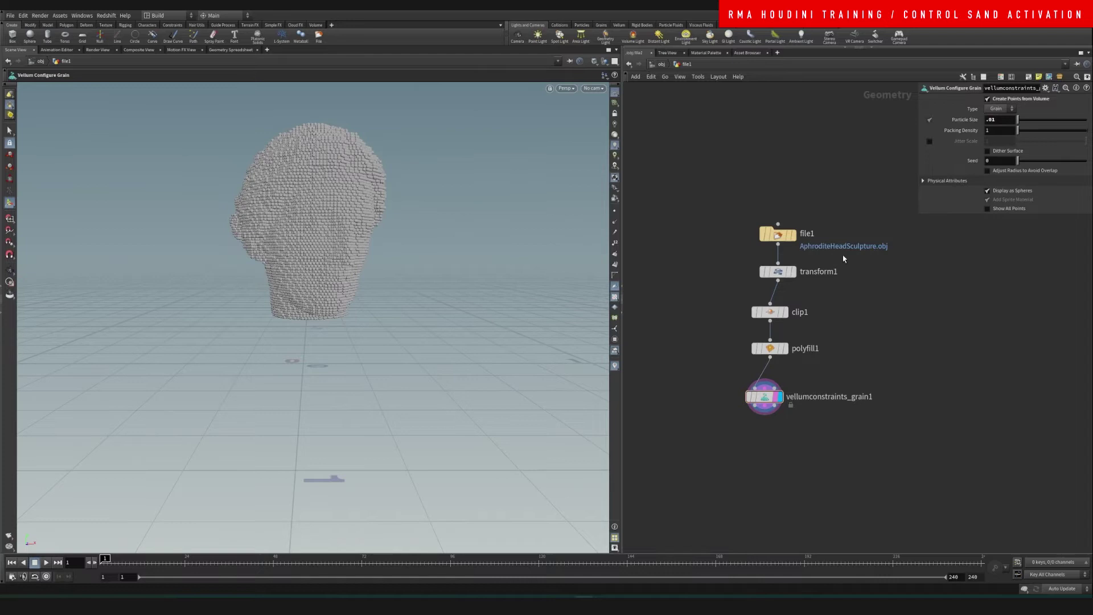
mouse_move(334, 212)
left_mouse_down("alt")
mouse_move(325, 210)
mouse_move(268, 342)
mouse_move(315, 285)
mouse_move(331, 225)
left_mouse_up("alt")
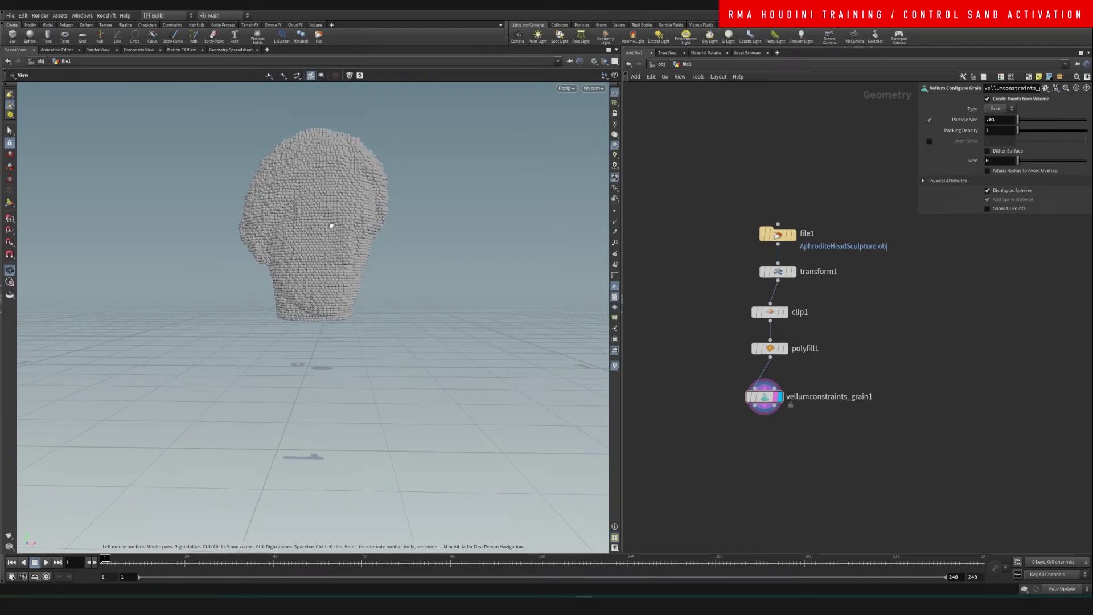
key("Return")
- Add a Color node and connect it to the geometry output of the Vellum grain node
middle_click_drag(797, 466, 799, 420)
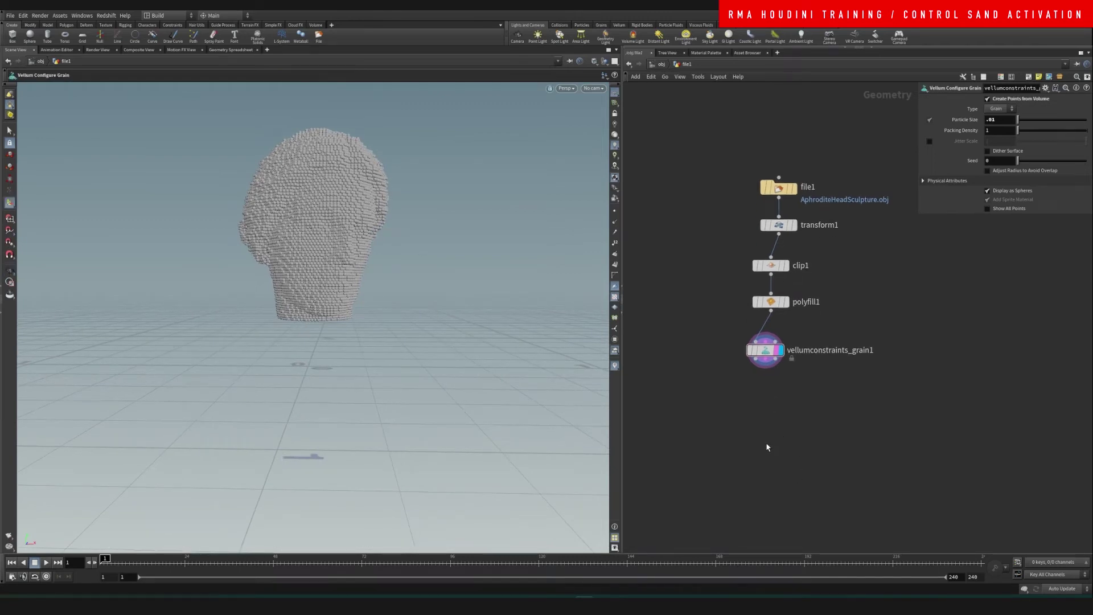
key("Tab")
type("color")
key("Return")
left_click(765, 443)
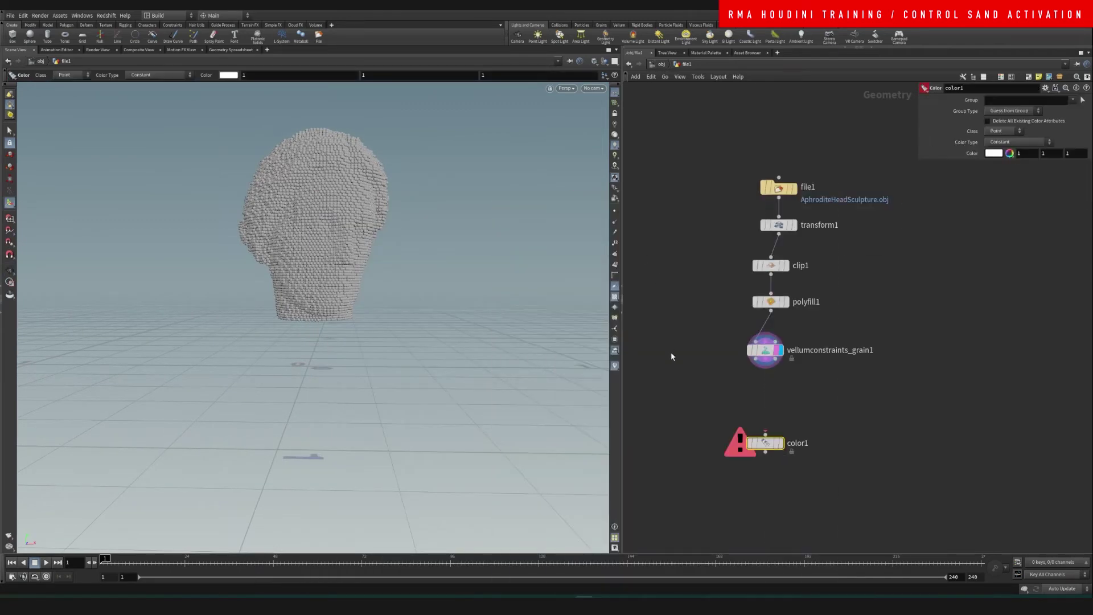
left_click(762, 367)
left_click(765, 434)
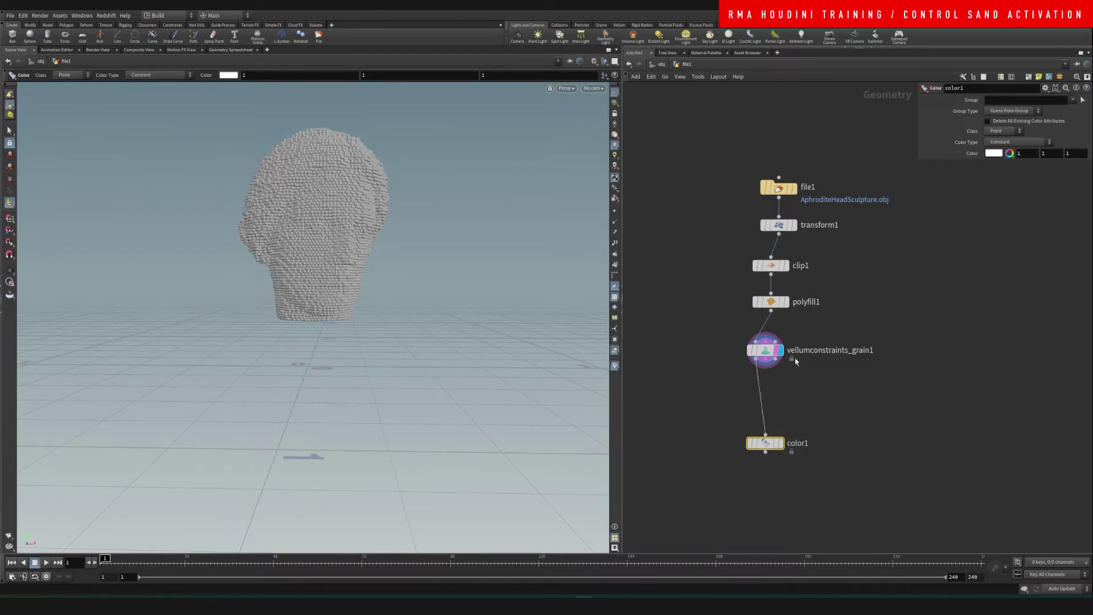
- Set the Color node's constant point color to black and display its result
left_click(994, 154)
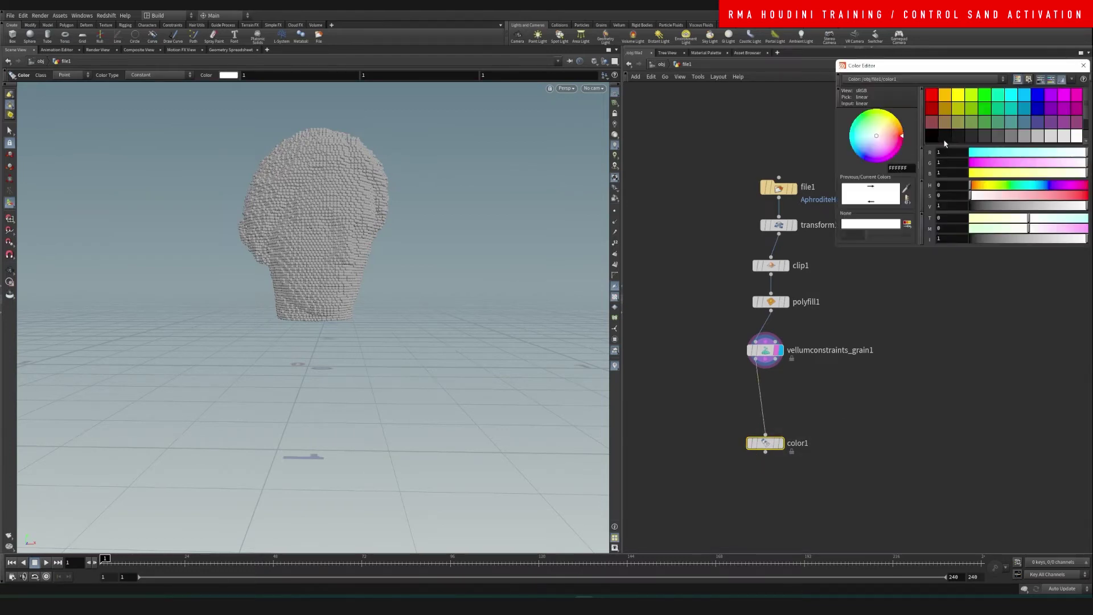
left_click(945, 140)
left_click(1084, 66)
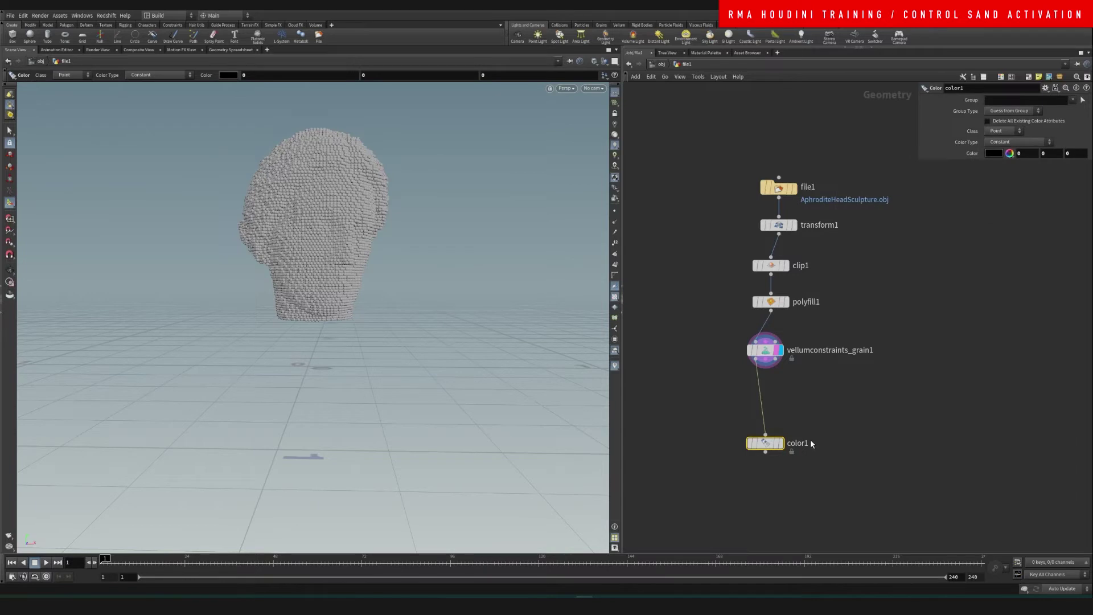
left_click(783, 432)
left_click_drag(761, 440, 738, 422)
- Add a Sphere node beside the color node in the network
key("Tab")
type("sphe")
key("Return")
left_click(861, 399)
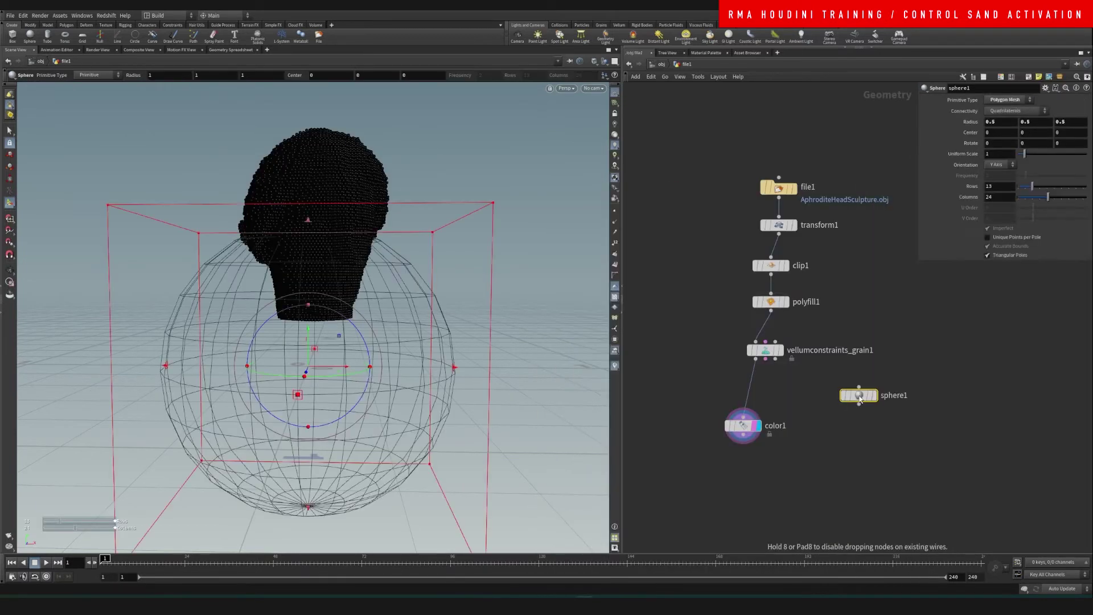
- Move the sphere so it overlaps the back of the head, and connect a new, displayed Color node to it
middle_click_drag(108, 336, 304, 226)
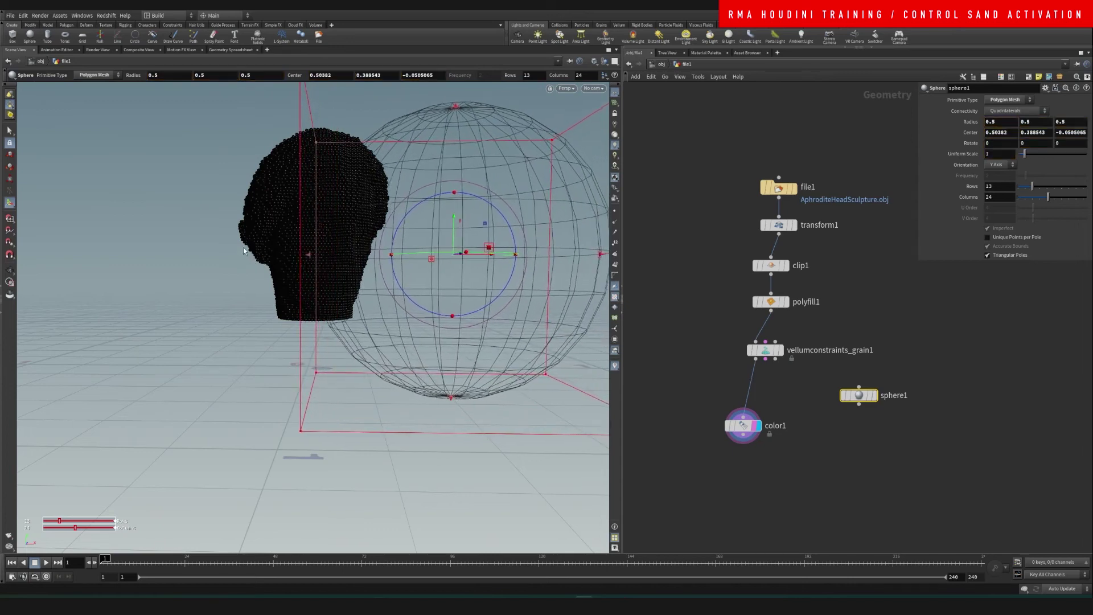
left_click(825, 466)
key("Tab")
type("color")
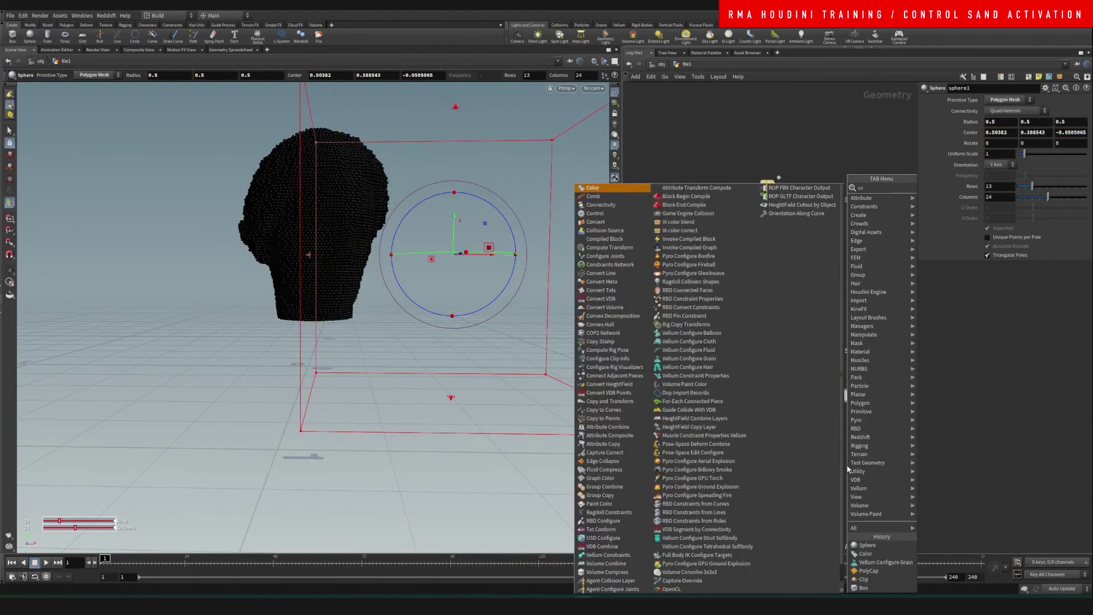
key("Return")
left_click(847, 465)
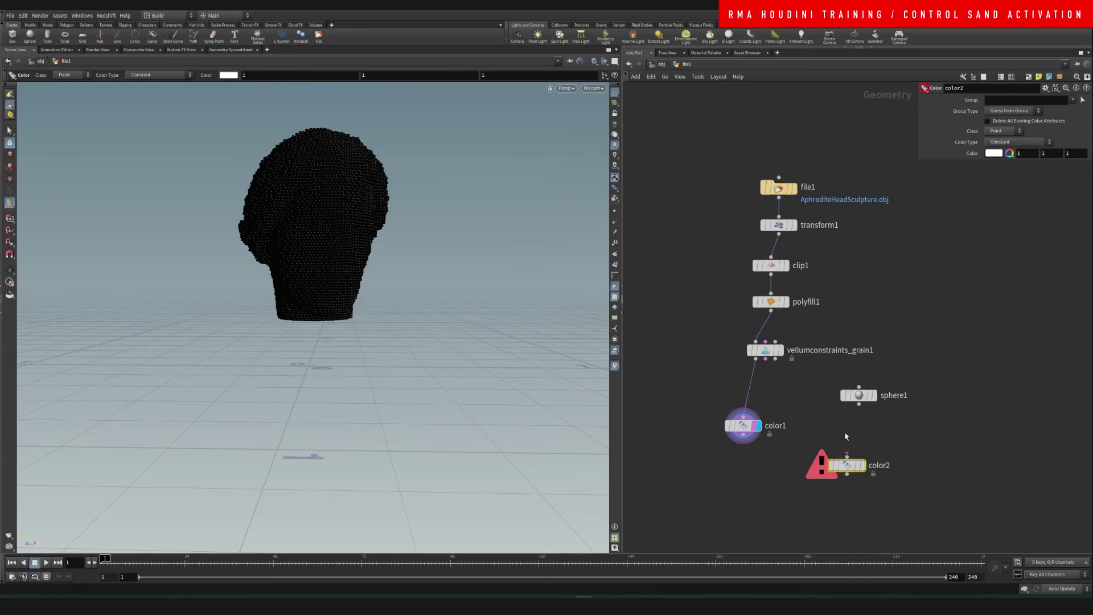
left_click_drag(859, 404, 847, 457)
left_click(863, 465)
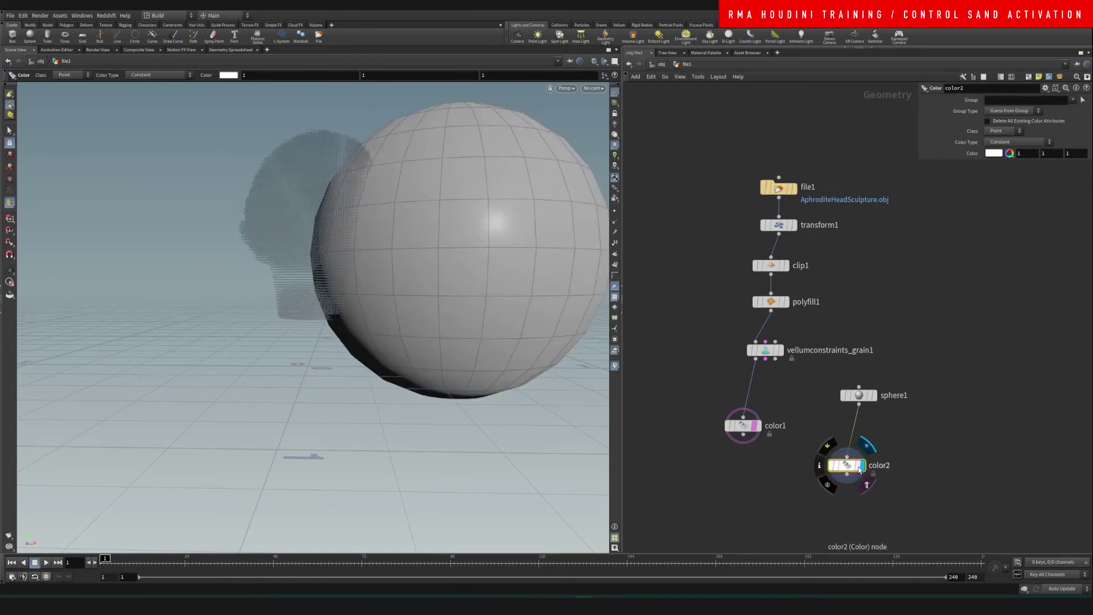
- Set the constant point color of the sphere's Color node to pure red (1, 0, 0)
left_click(1043, 153)
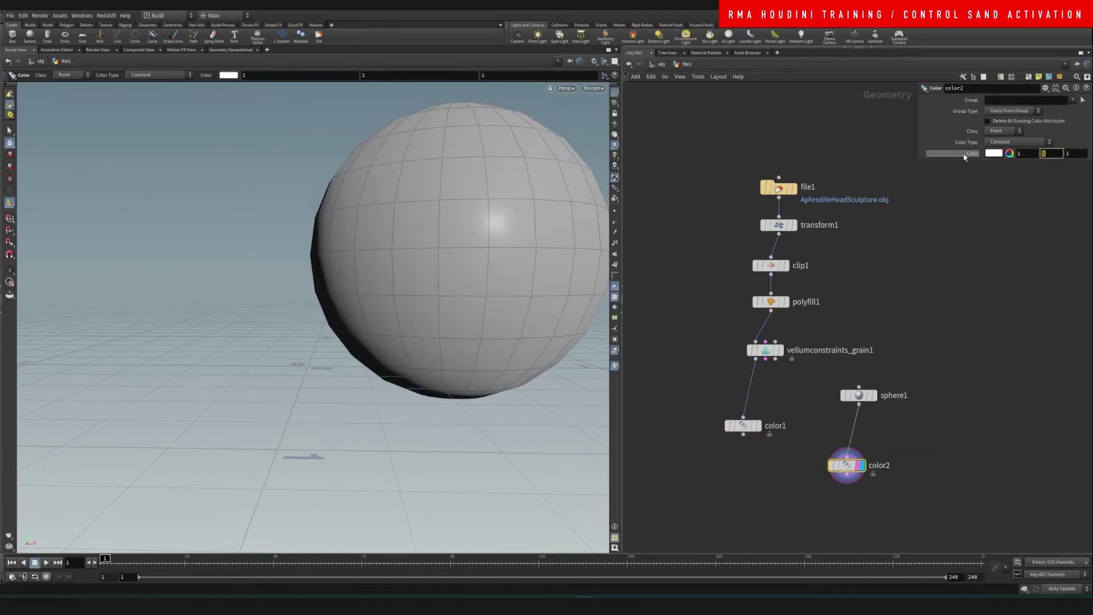
type("0")
key("Tab")
type("0")
key("Return")
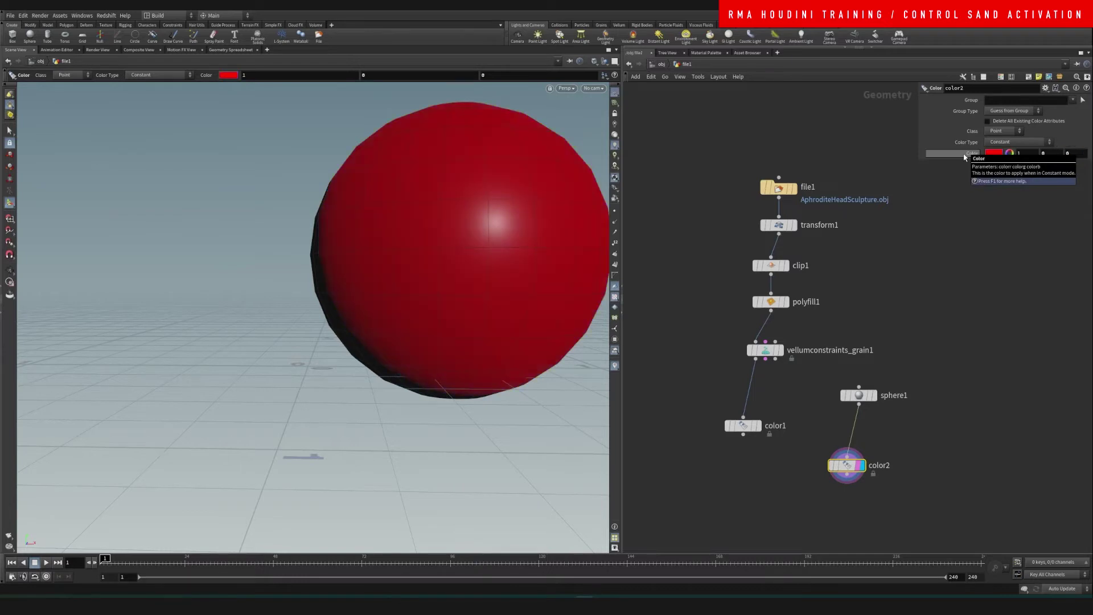
- Add an Attribute Transfer node, feed it the black grains first and the red sphere second, and display its result
middle_click_drag(752, 481, 721, 309)
key("Tab")
type("attra")
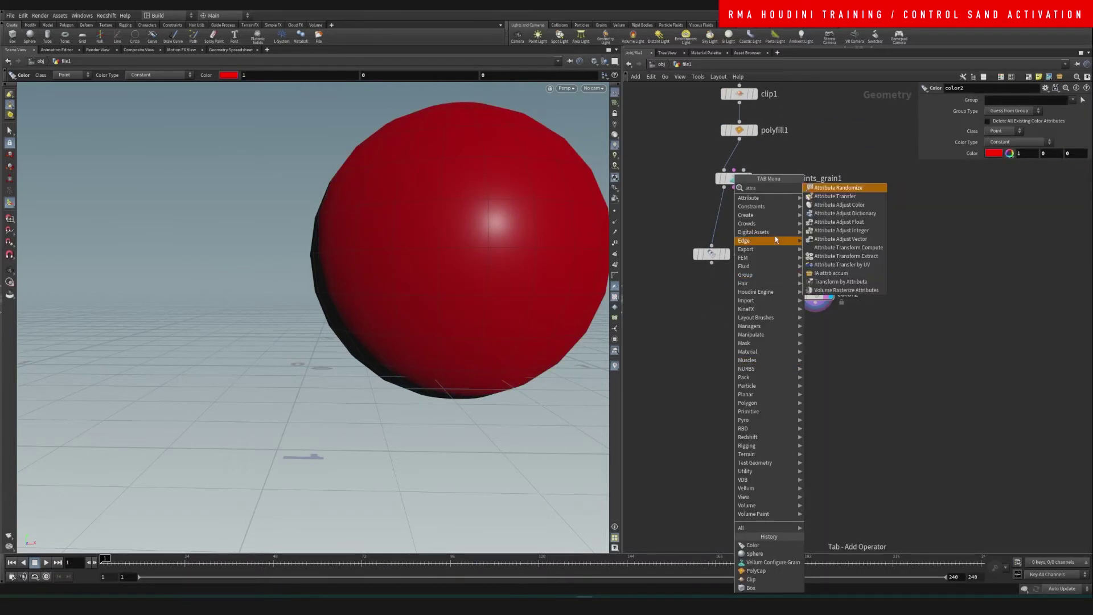
left_click(828, 196)
left_click(734, 362)
left_click(712, 263)
left_click(726, 352)
left_click(741, 351)
left_click(814, 303)
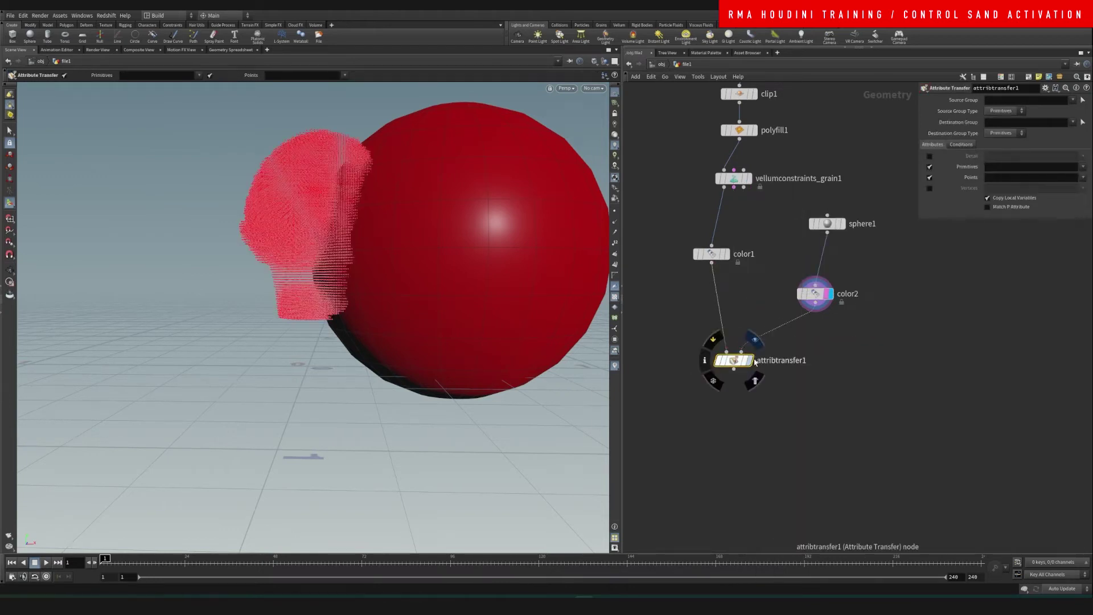
left_click(755, 340)
left_click(754, 380)
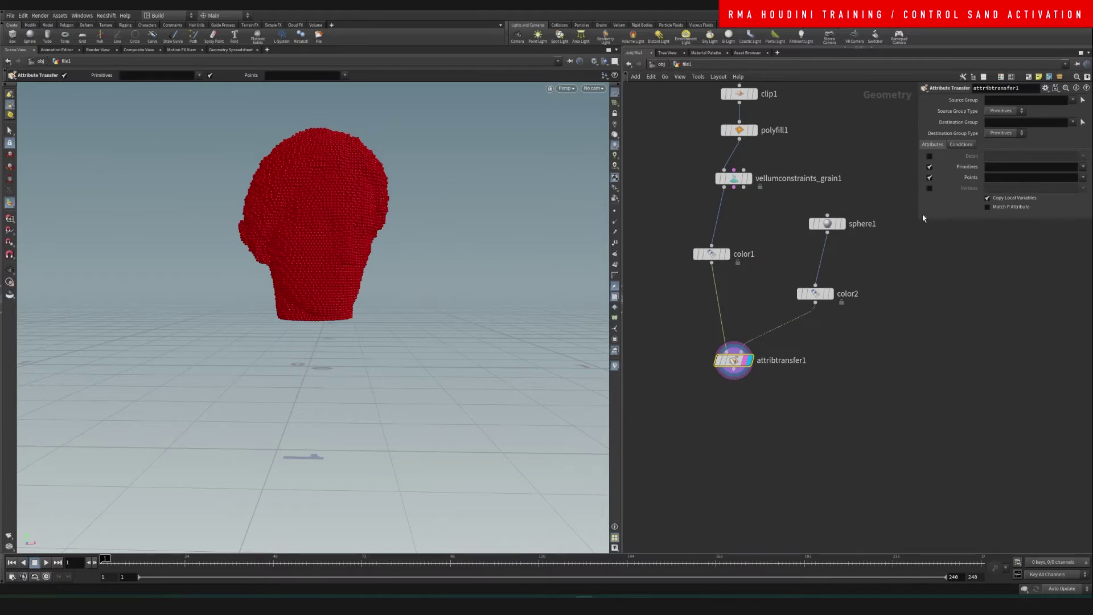
- Limit the attribute transfer to the point attribute Cd, with primitives off, and lower its distance threshold close to zero
left_click(929, 168)
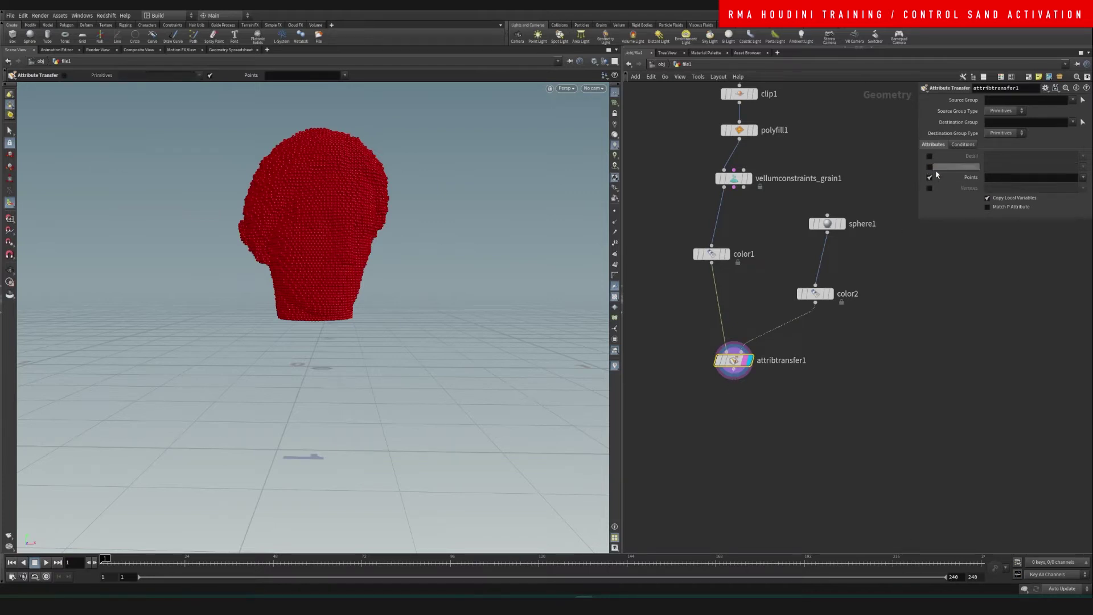
left_click(1083, 180)
left_click(1073, 193)
left_click(962, 145)
left_click(1031, 190)
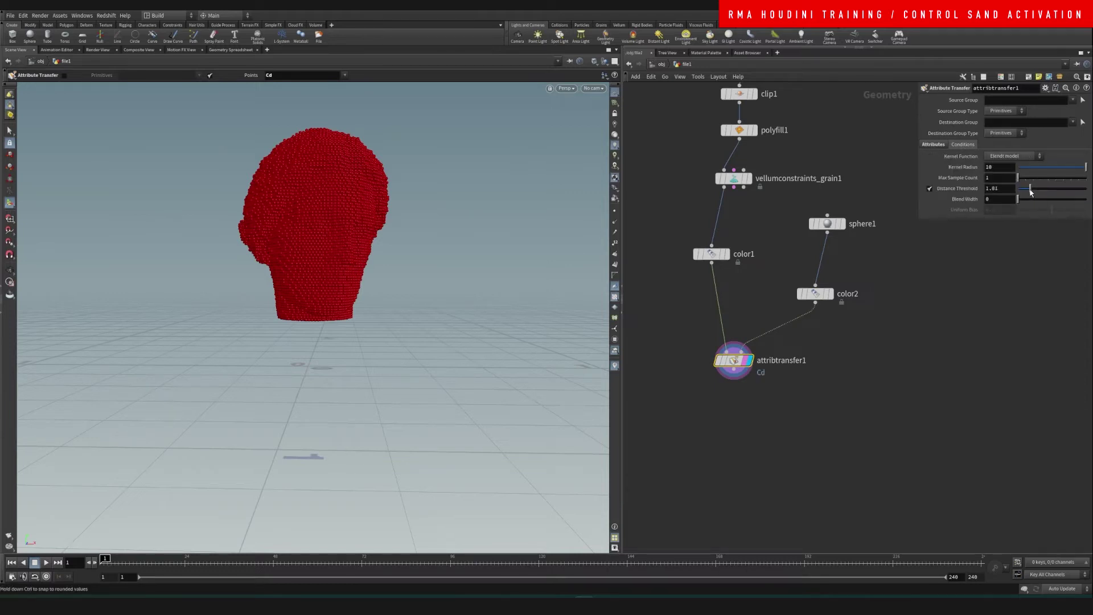
left_click_drag(1024, 192, 1016, 196)
- Raise the sphere's rows to 131 and move it farther from the head, to a center of about X 0.62, Y 0.40
left_click(856, 231)
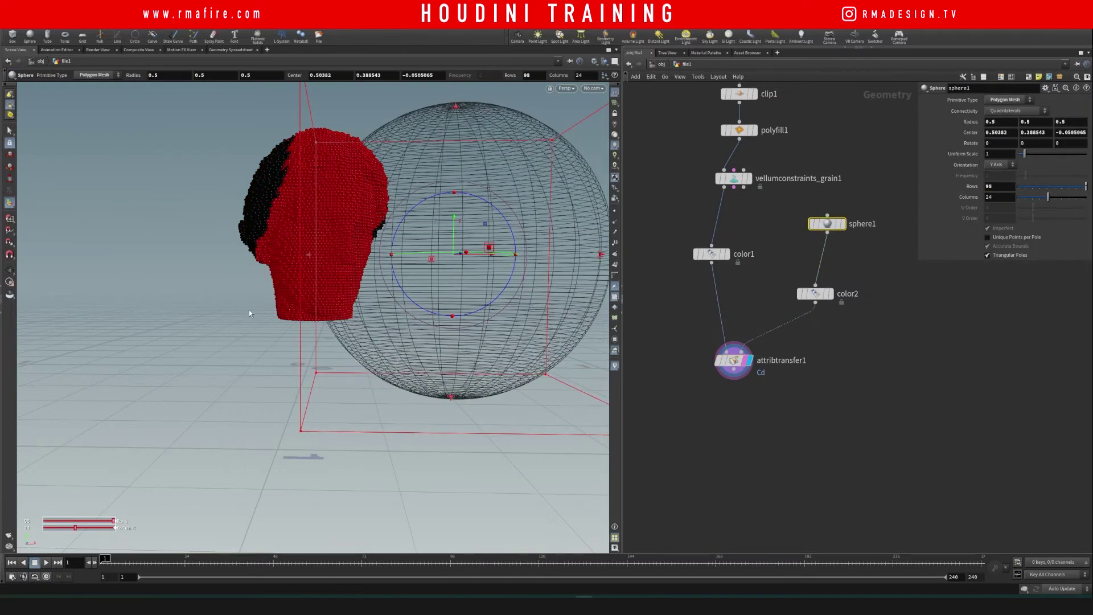
left_click_drag(199, 288, 236, 288)
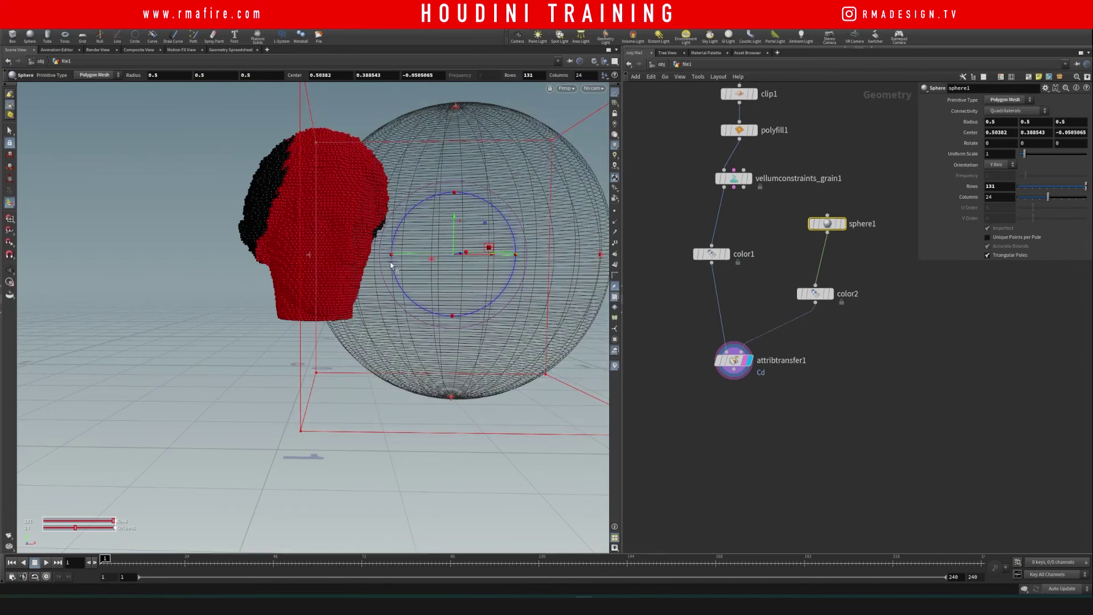
key("space")
right_click_drag(376, 226, 239, 410)
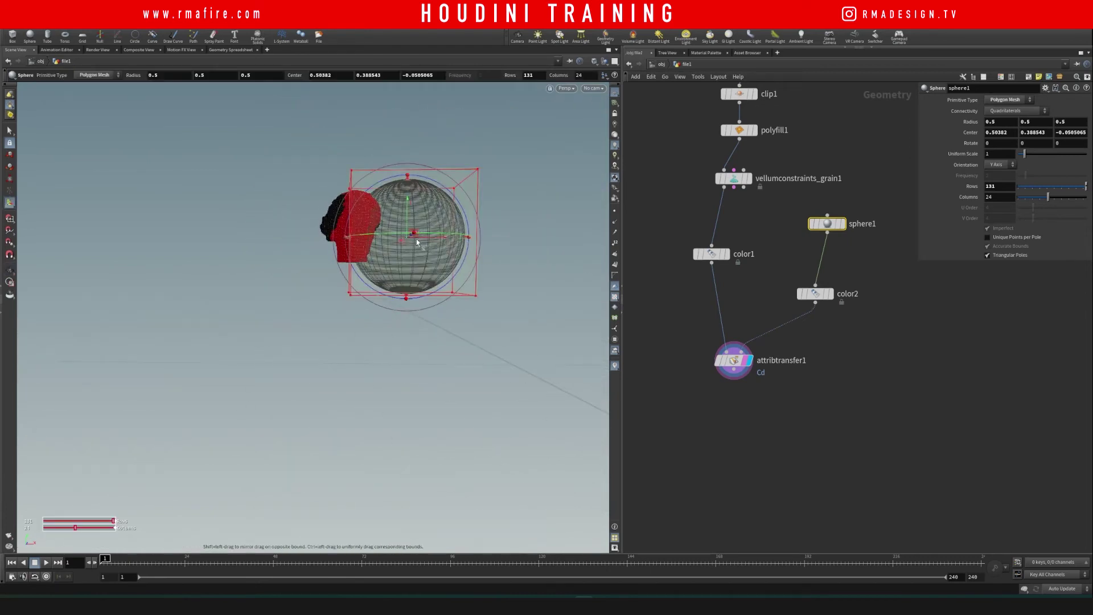
key("Escape")
left_click_drag(415, 220, 453, 347)
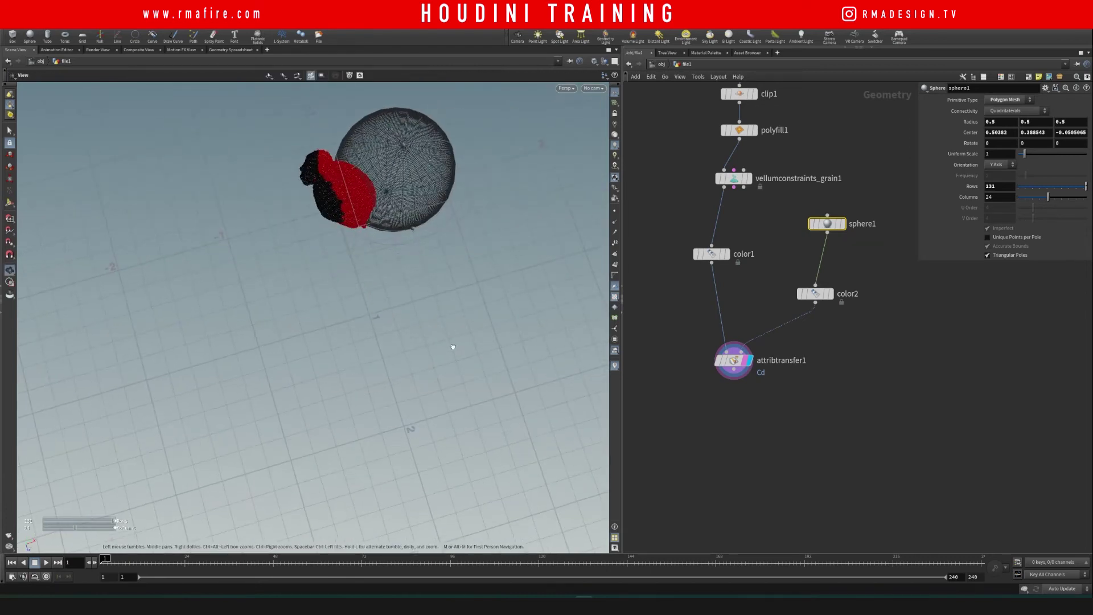
key("Return")
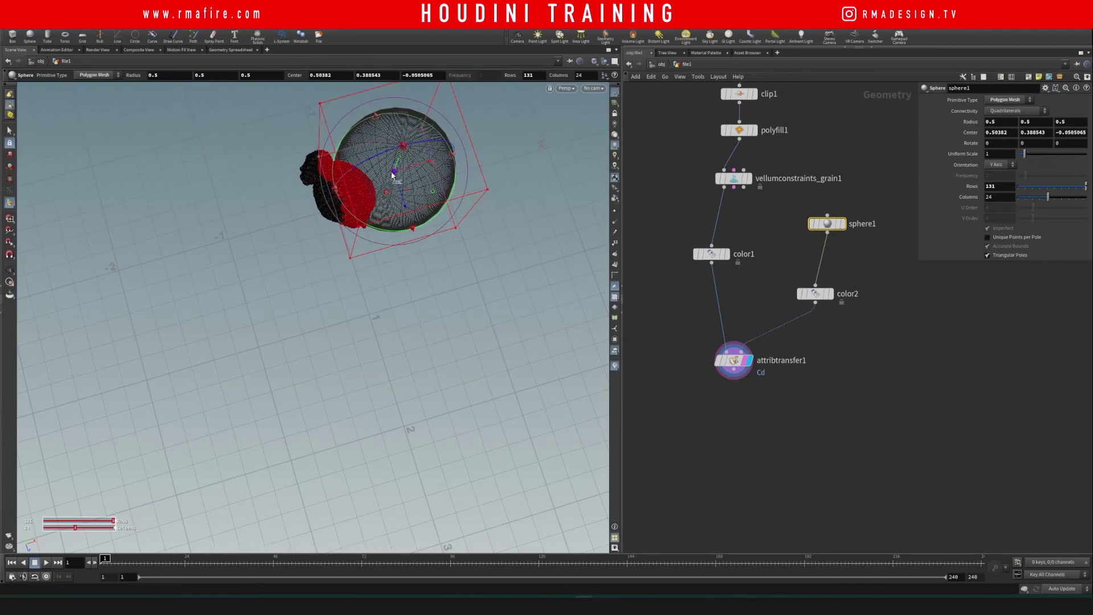
mouse_move(394, 173)
left_mouse_down()
mouse_move(458, 180)
mouse_move(411, 181)
mouse_move(421, 183)
mouse_move(405, 158)
left_mouse_up()
- Examine from several angles how the sphere's color is transferred onto the grain head
key("space")
left_click_drag(370, 209, 335, 108)
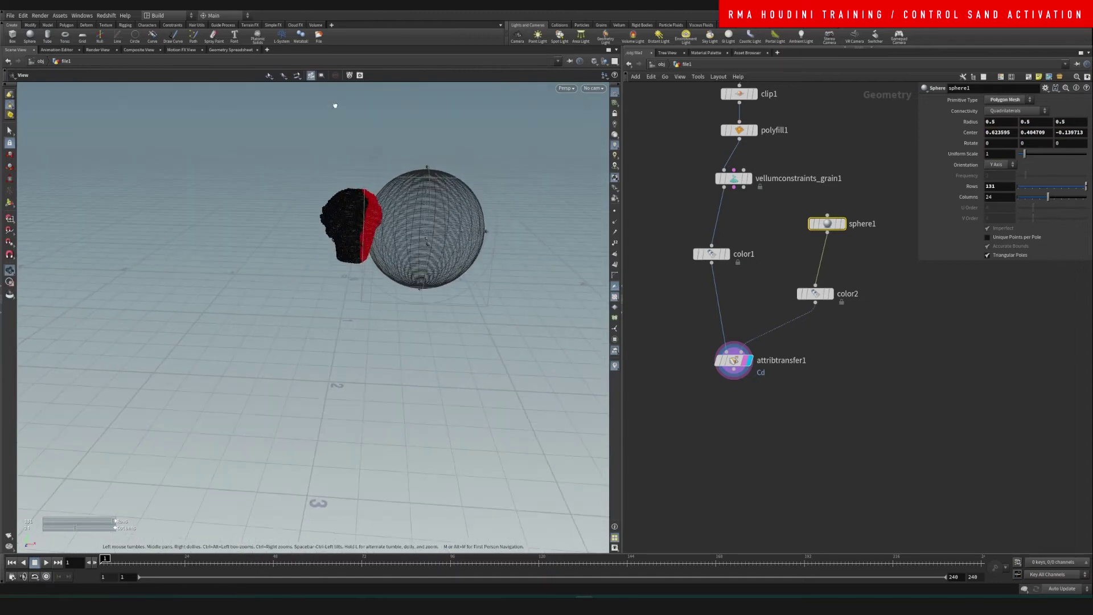
right_click_drag(380, 251, 535, 184)
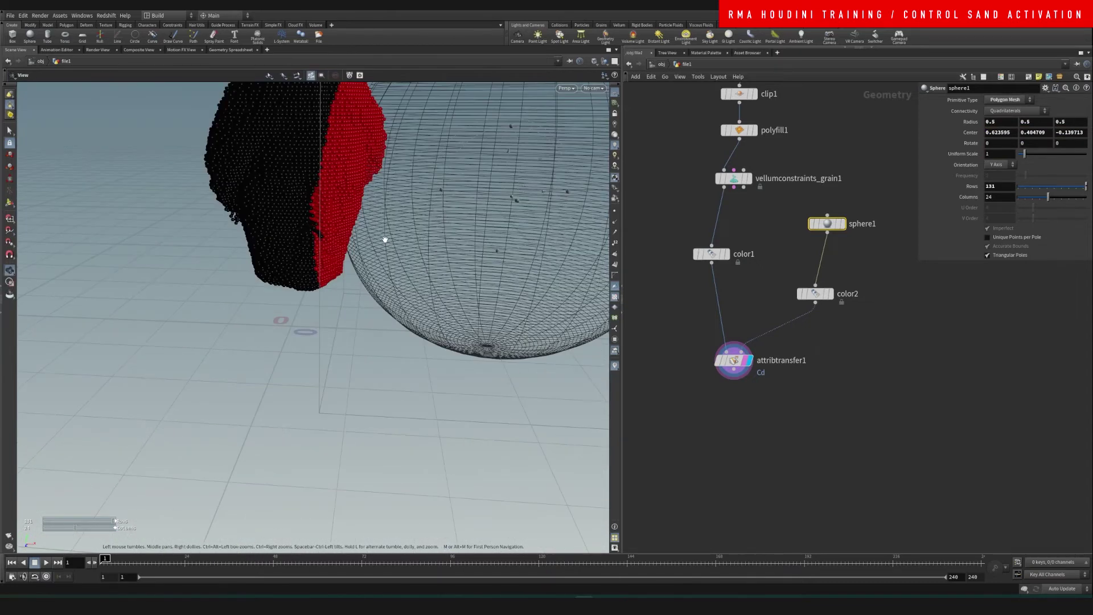
left_click_drag(352, 228, 344, 195)
right_click_drag(359, 197, 353, 267)
middle_click_drag(353, 268, 364, 302)
left_click_drag(364, 301, 378, 329)
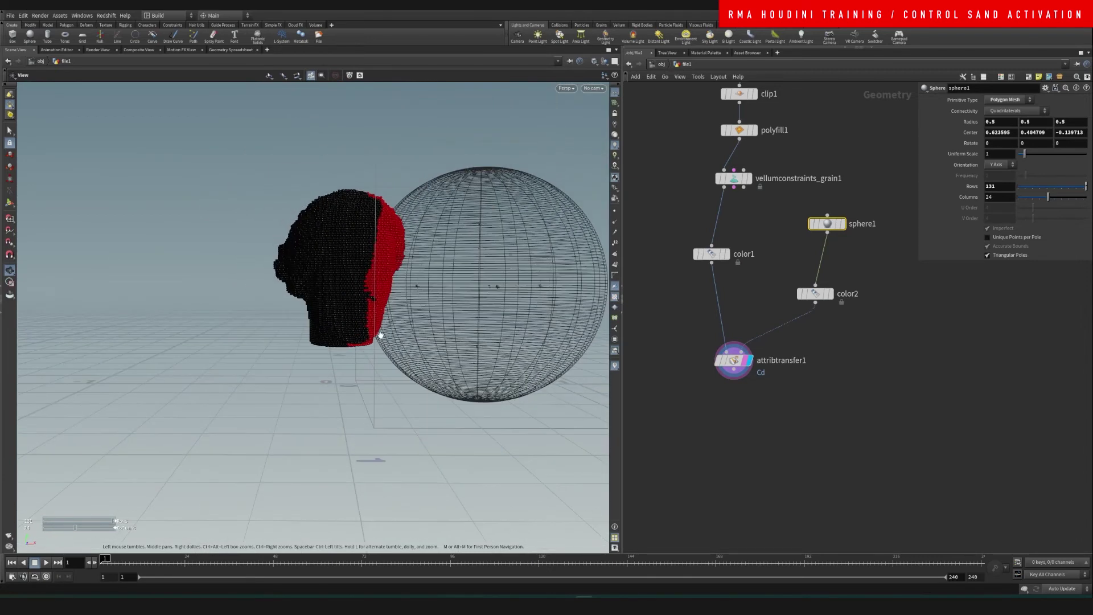
left_click_drag(320, 228, 356, 251)
left_click_drag(342, 289, 344, 276)
key("Return")
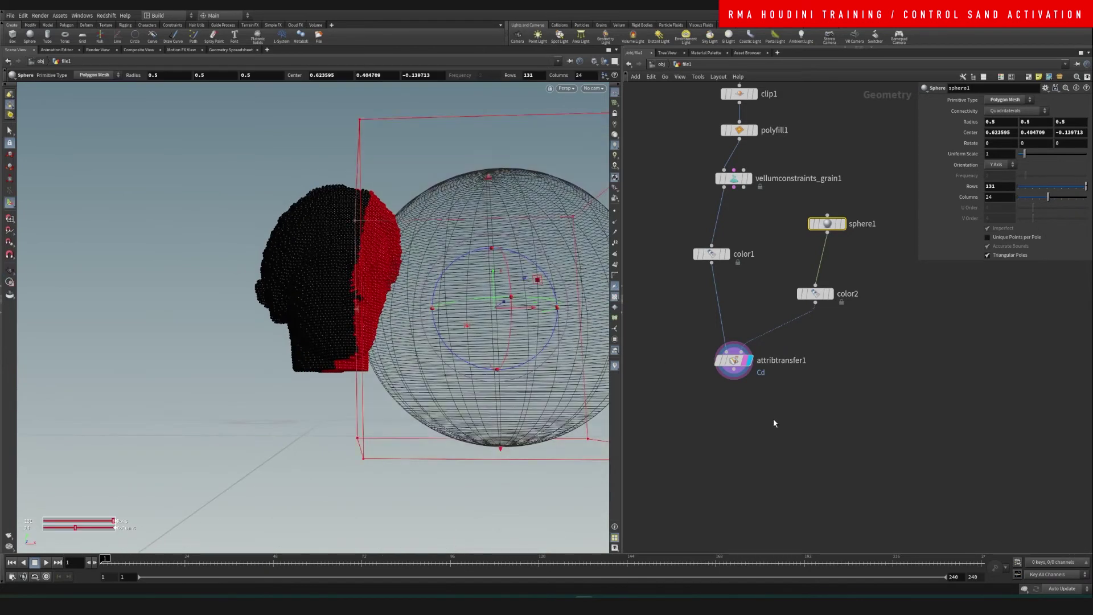
- Add an Attribute Wrangle node, connect it to the attribute transfer's output, and display its result
middle_click_drag(777, 436, 748, 348)
key("Tab")
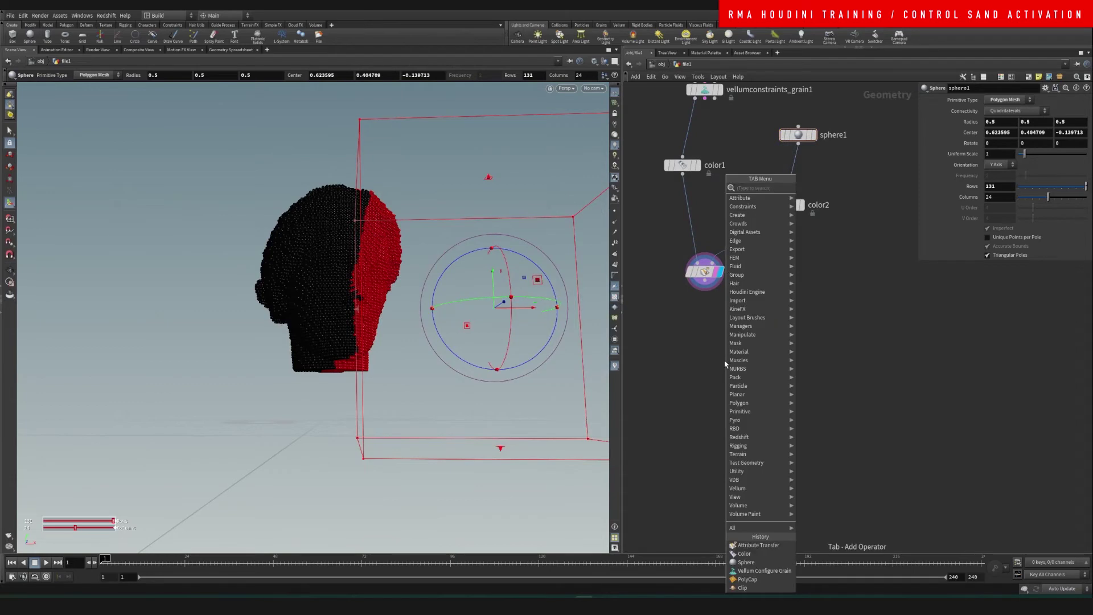
type("wr")
left_click(820, 190)
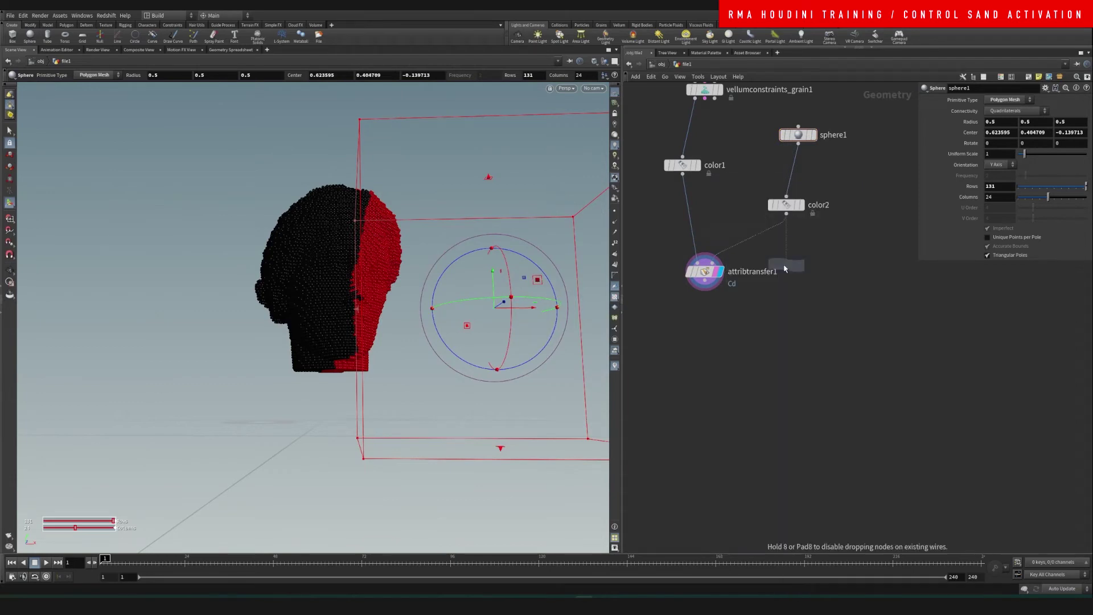
left_click(703, 366)
left_click(705, 281)
left_click(694, 353)
left_click(725, 342)
left_click(974, 171)
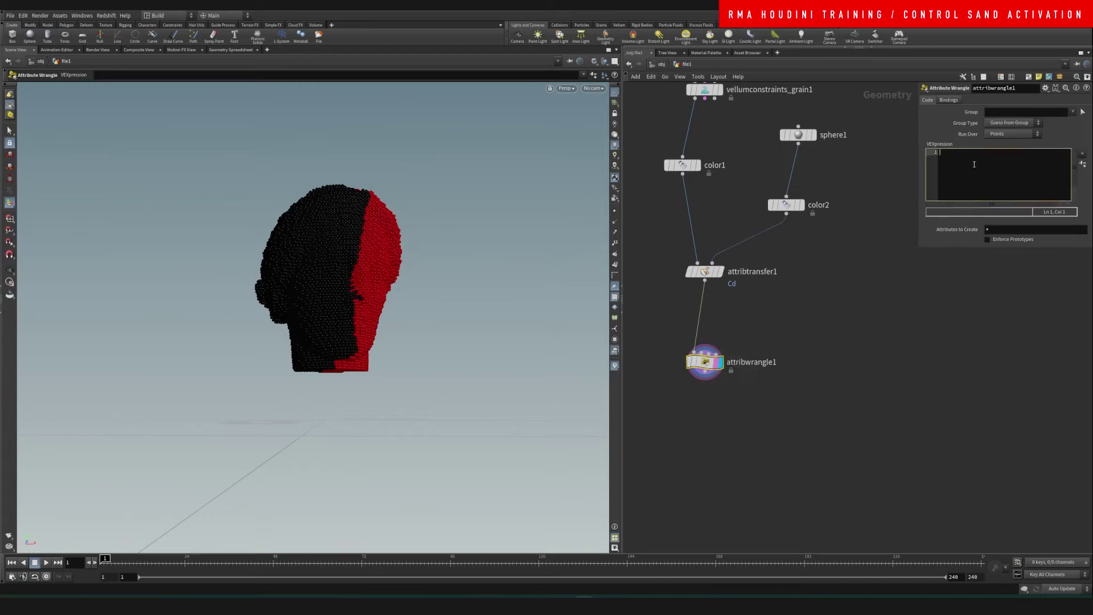
type("if(@Cd.r>.1) @mass = 1;")
key("Return")
- Add a Vellum Solver node below the wrangle and connect the wrangle's output to its first input
middle_click_drag(825, 452, 809, 290)
key("Tab")
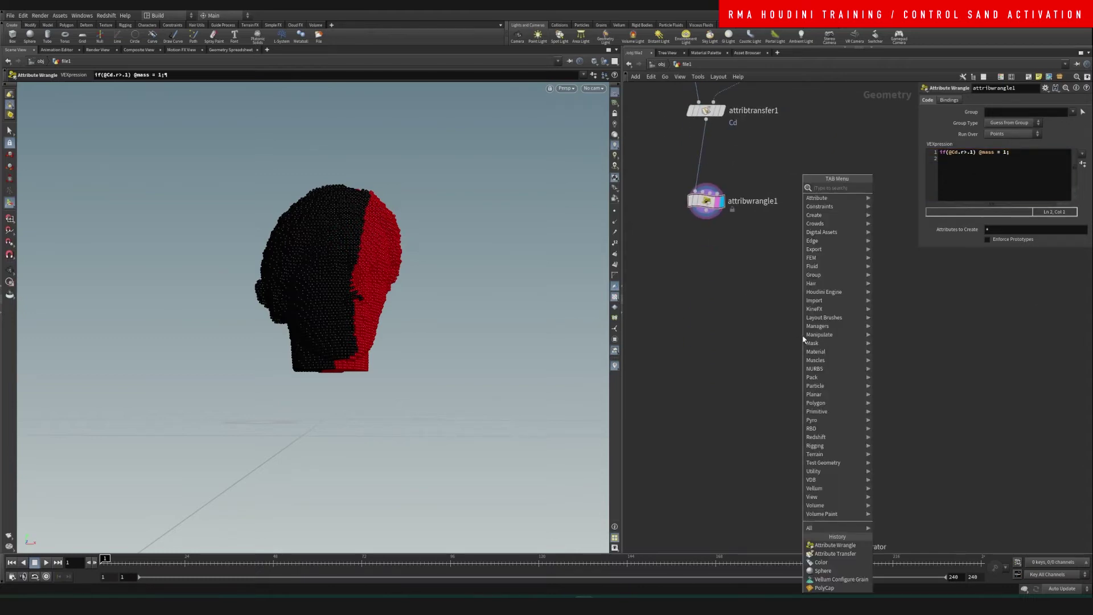
type("vellsol")
key("Return")
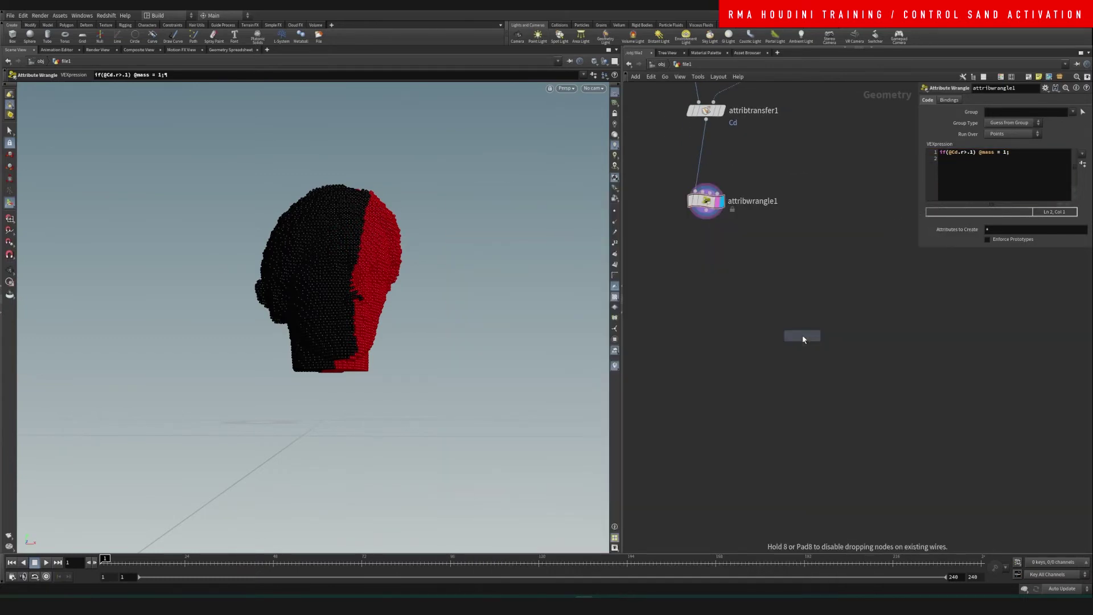
left_click(718, 322)
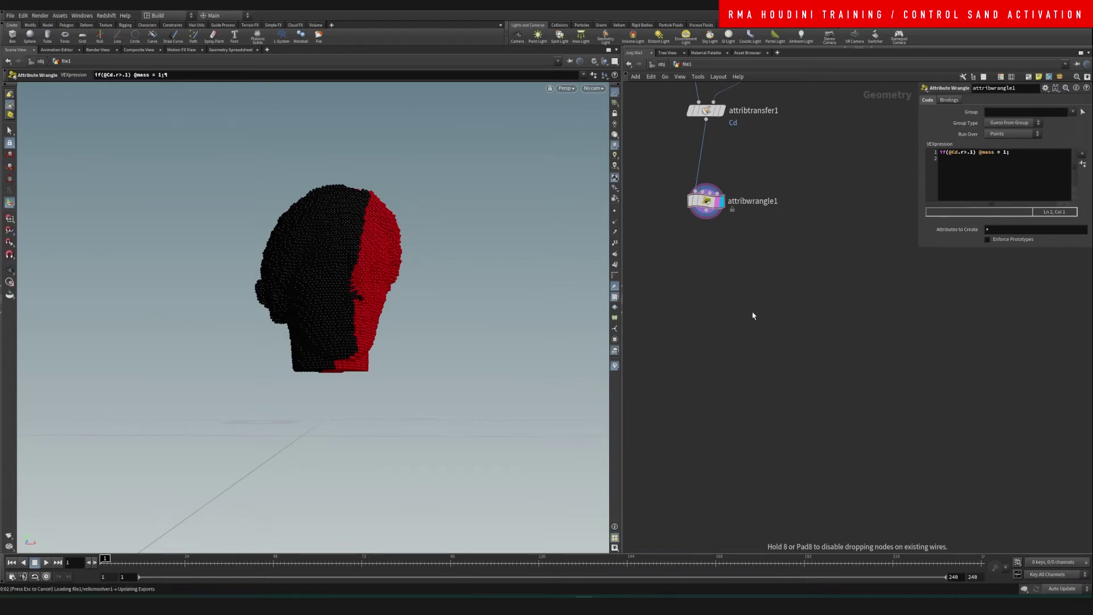
left_click(719, 268)
left_click(721, 372)
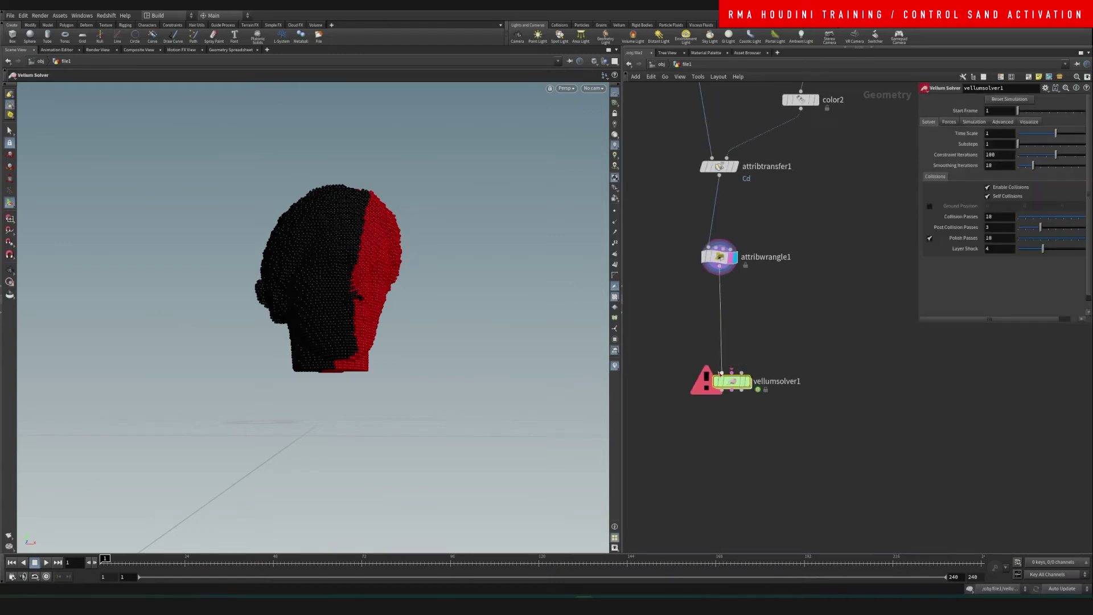
- Move the wrangle and Vellum Solver nodes closer together in the network and display the solver's result
middle_click_drag(743, 243, 723, 302)
left_click_drag(701, 315, 713, 299)
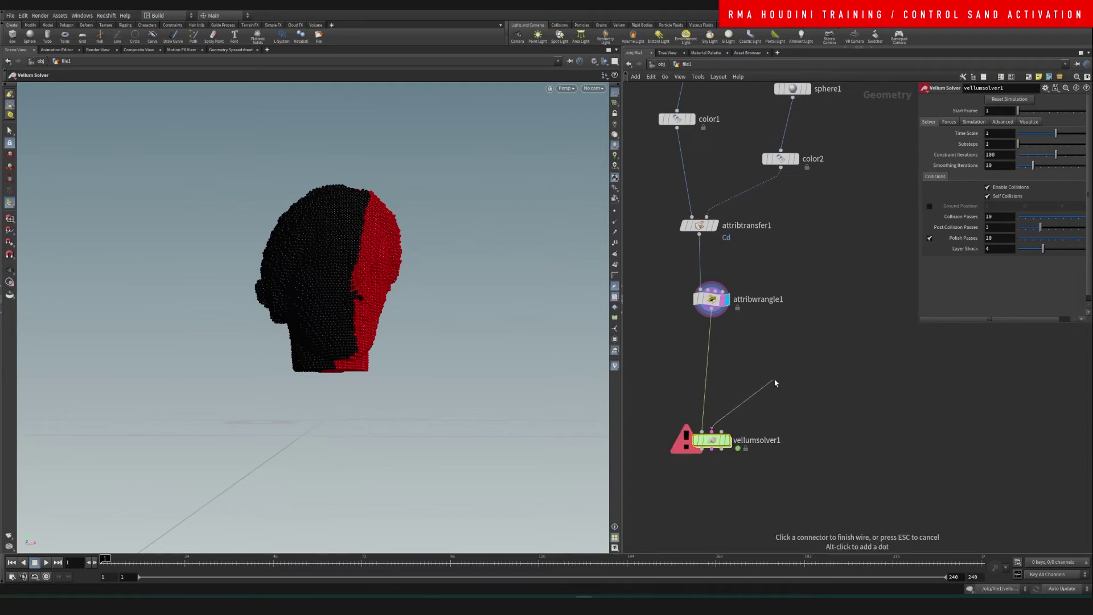
mouse_move(712, 446)
left_click_drag(713, 446, 712, 391)
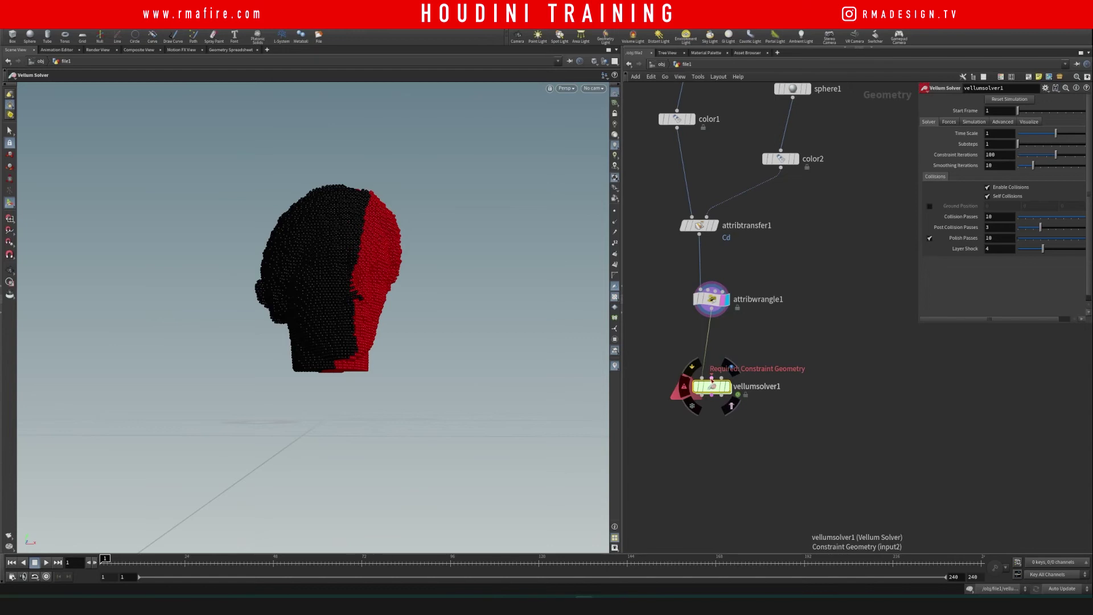
left_click(729, 387)
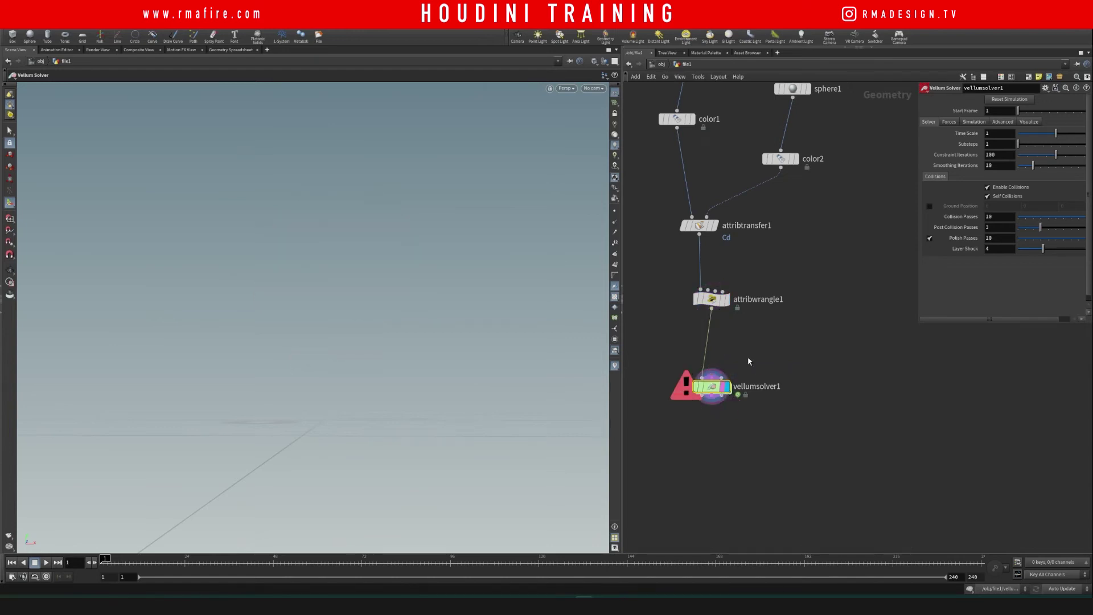
- Connect the wrangle's output to the Vellum Solver's Constraint Geometry input as well
left_click_drag(760, 348, 710, 412)
middle_click_drag(823, 280, 817, 408)
middle_click_drag(817, 350, 823, 263)
mouse_move(713, 353)
scroll(733, 402, "up", 2)
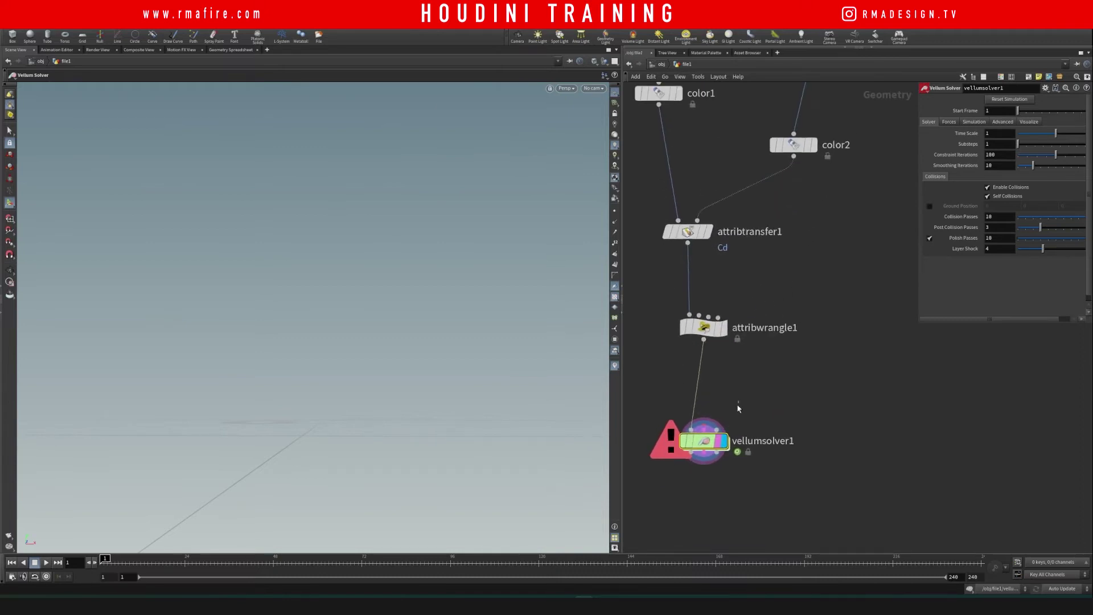
middle_click(706, 442)
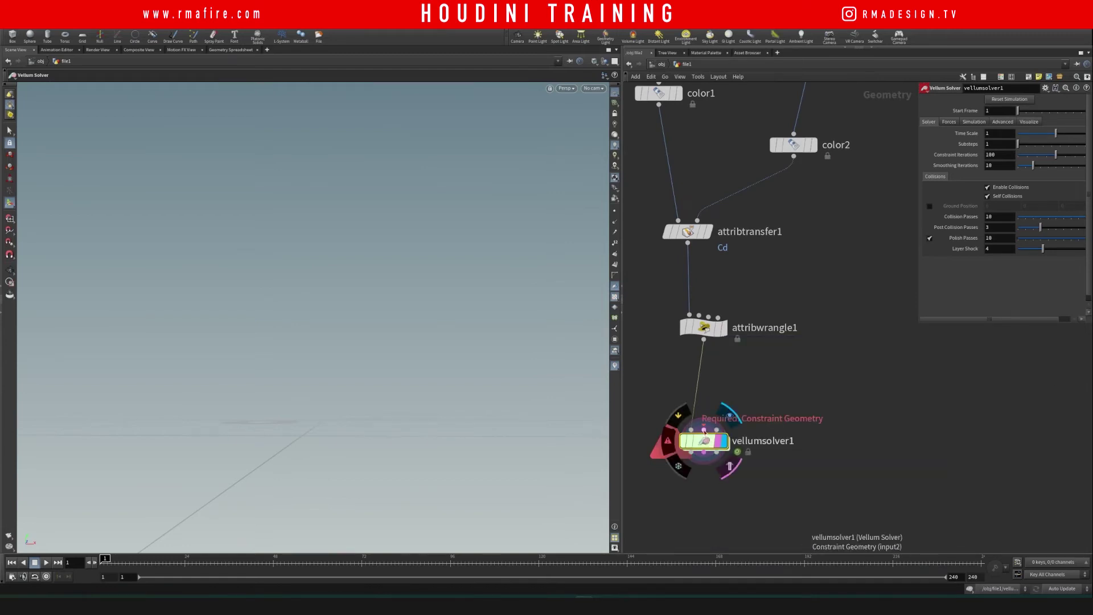
left_click(705, 431)
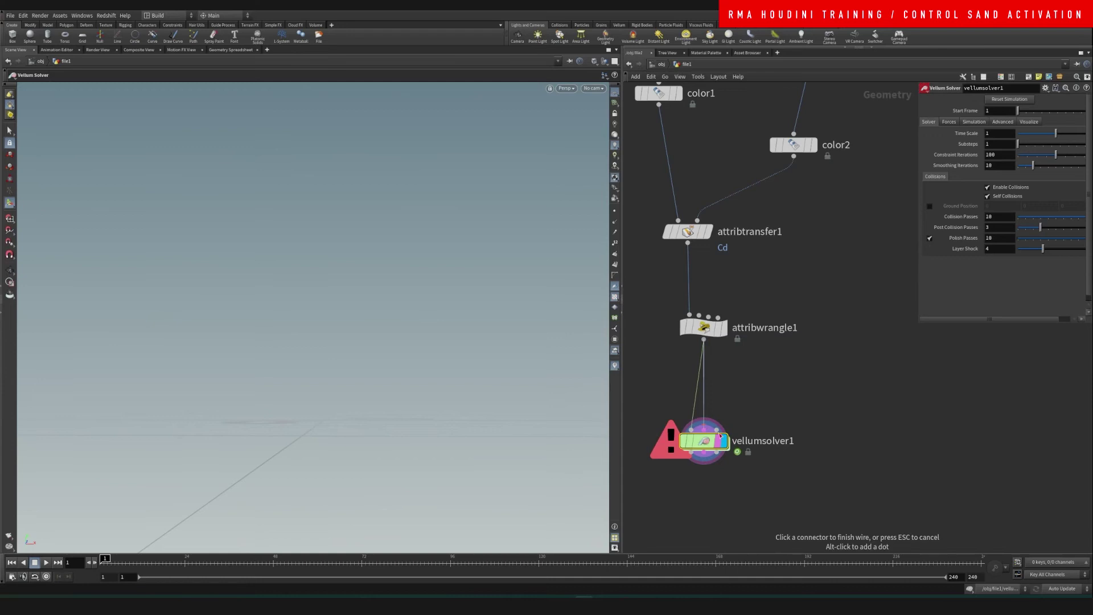
left_click(764, 445)
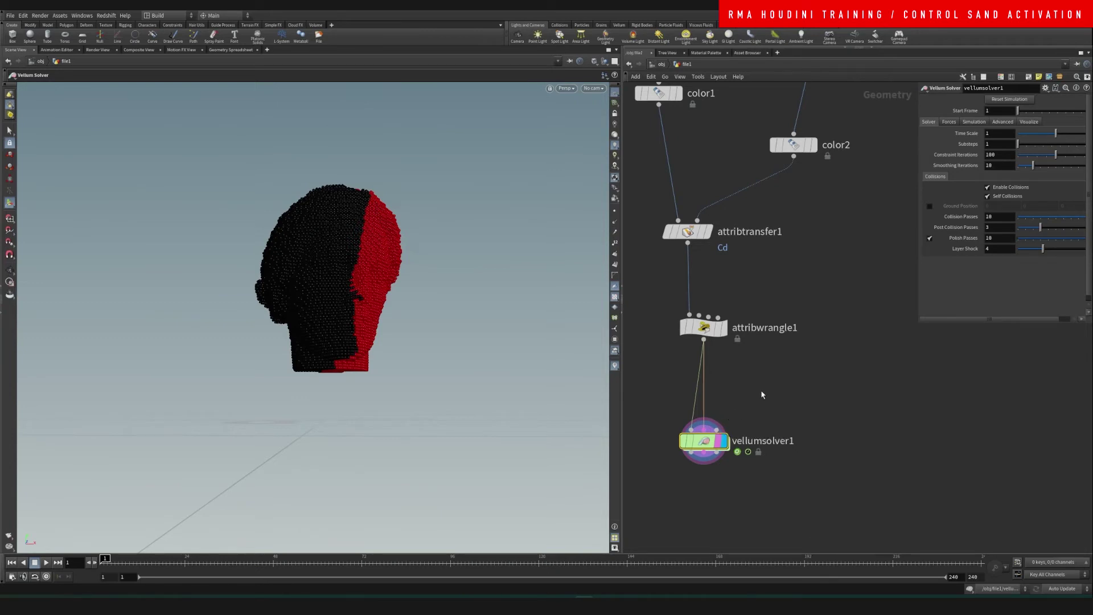
mouse_move(349, 313)
left_mouse_down()
mouse_move(324, 324)
mouse_move(334, 325)
left_mouse_up()
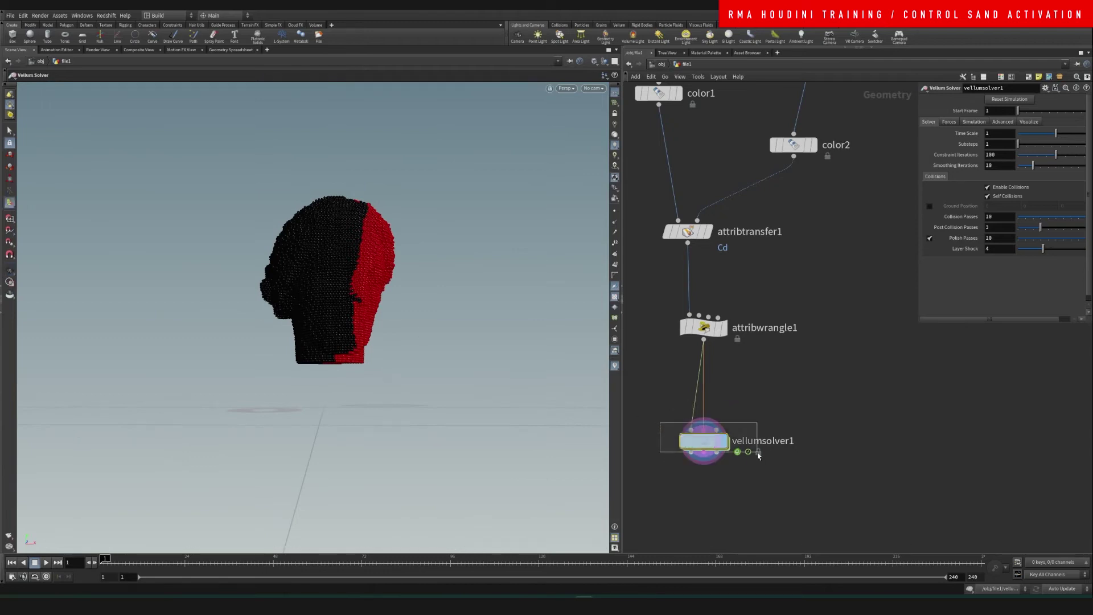
- Enable Ground Position in the Vellum Solver's collision settings so the grains have a floor
left_click(950, 122)
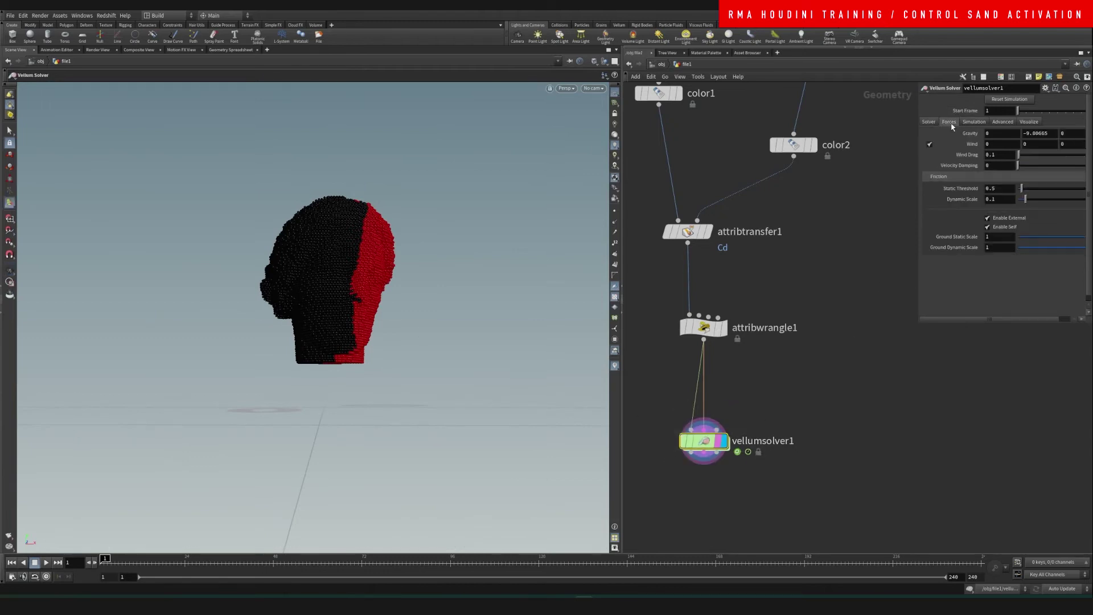
double_click(1038, 134)
left_click(963, 122)
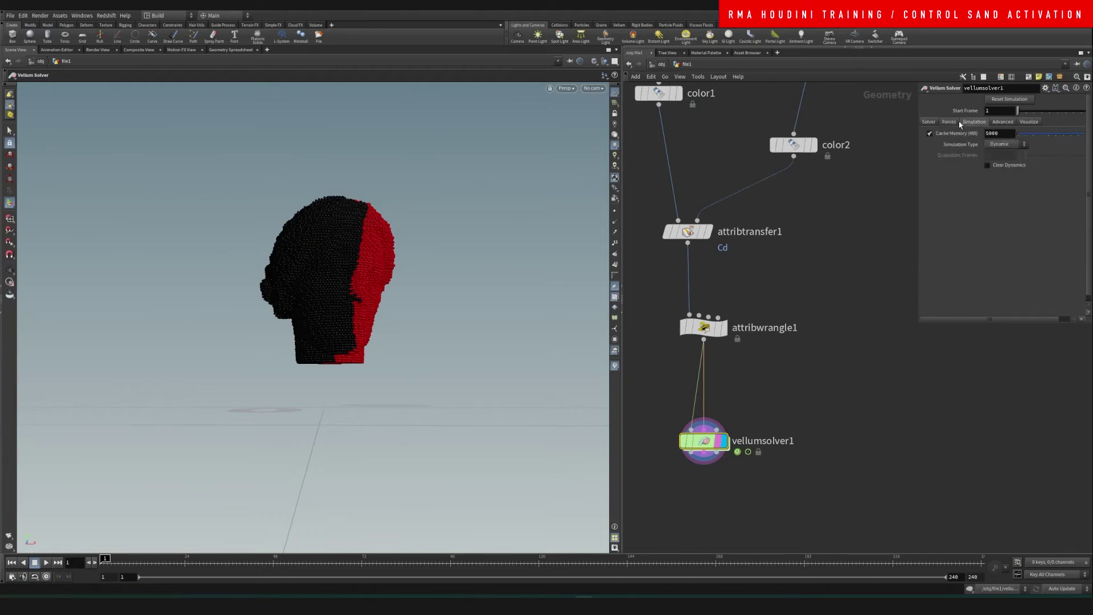
left_click(955, 123)
left_click(929, 122)
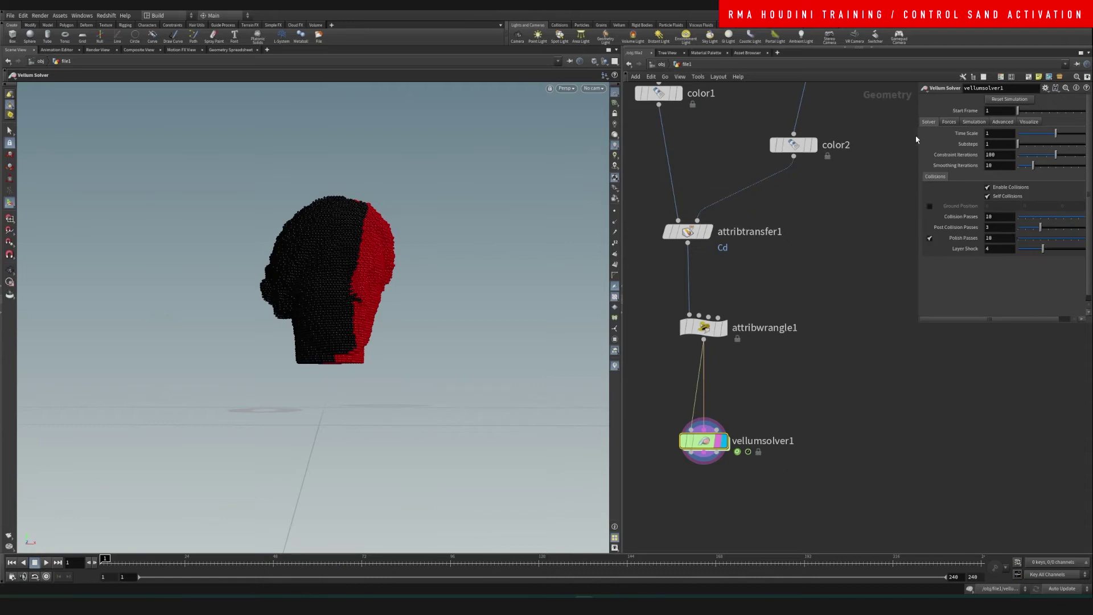
left_click(930, 207)
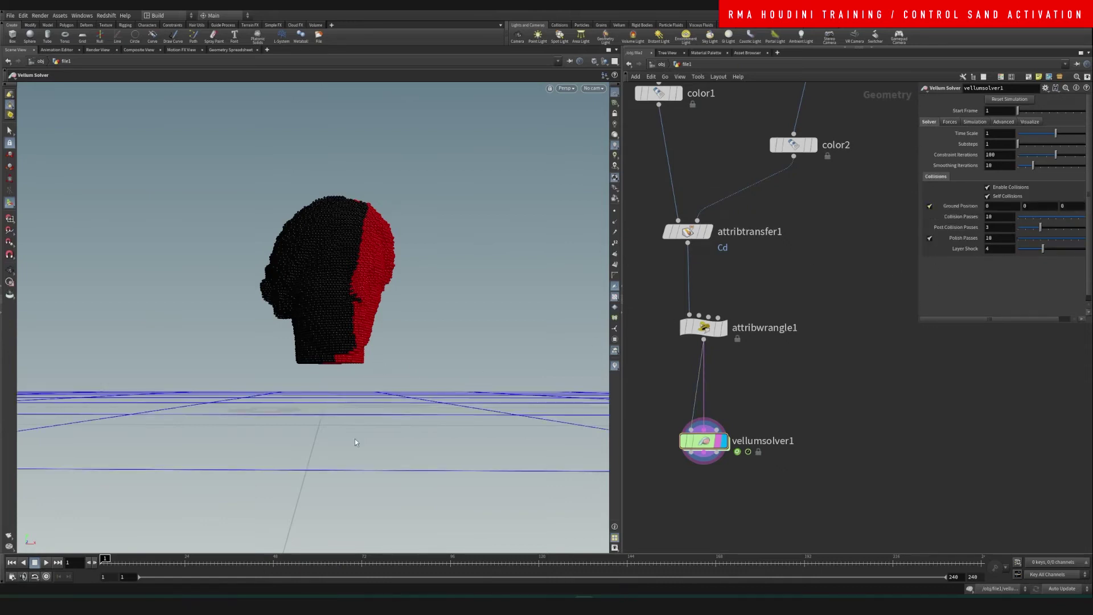
- Play the simulation, return to frame 1, and inspect the connections from the attribute wrangle to the Vellum Solver
left_click(46, 563)
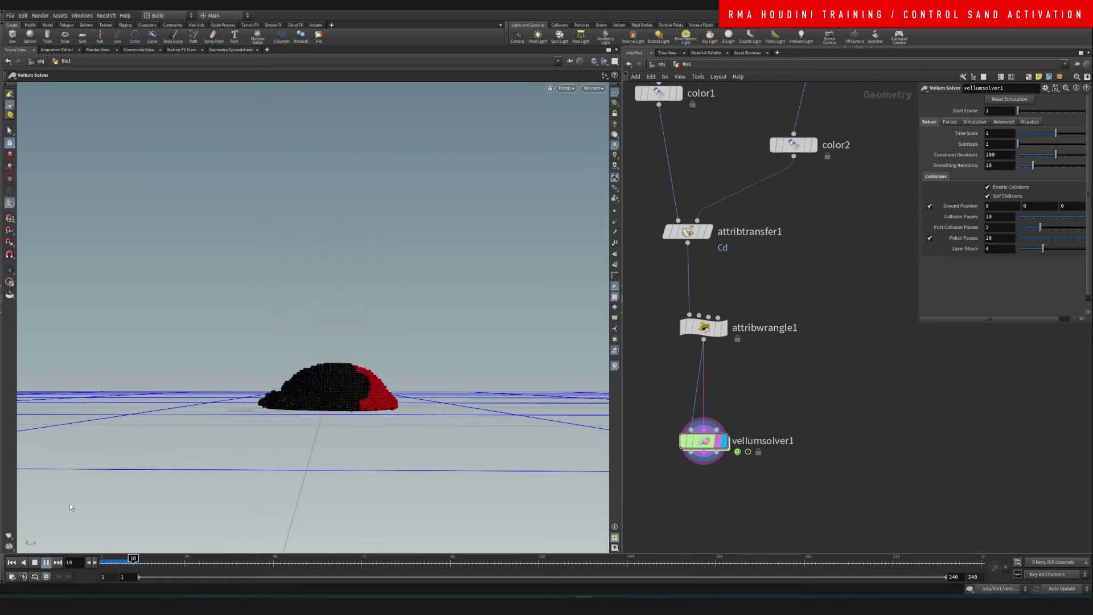
left_click_drag(122, 565, 60, 538)
middle_click_drag(784, 368, 792, 382)
left_click_drag(716, 342, 717, 333)
scroll(796, 313, "down", 2)
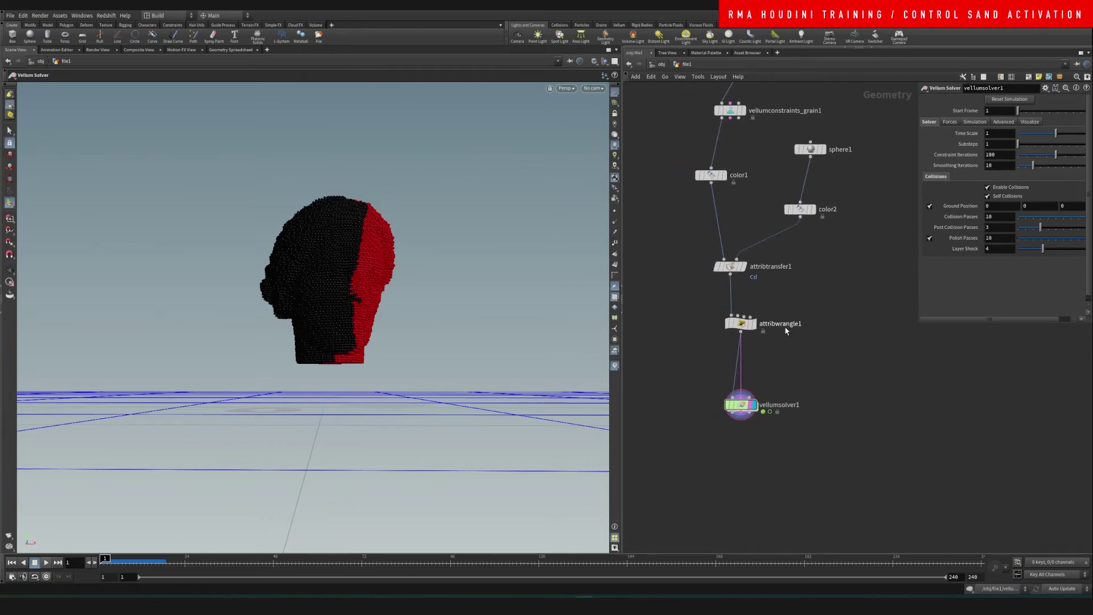
scroll(762, 380, "up", 3)
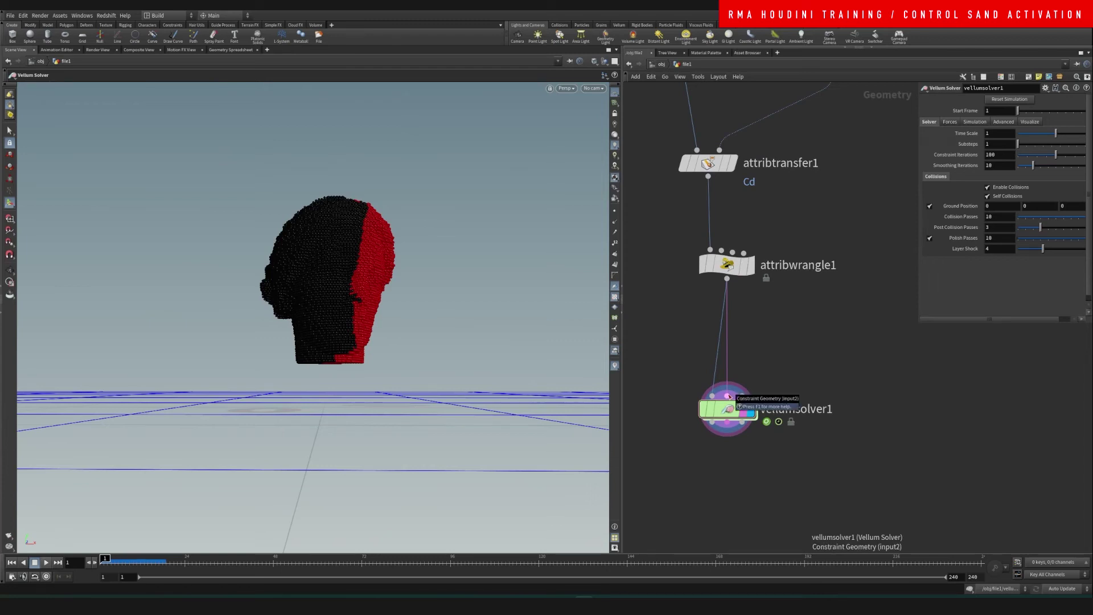
scroll(807, 395, "down", 3)
middle_click_drag(807, 395, 824, 414)
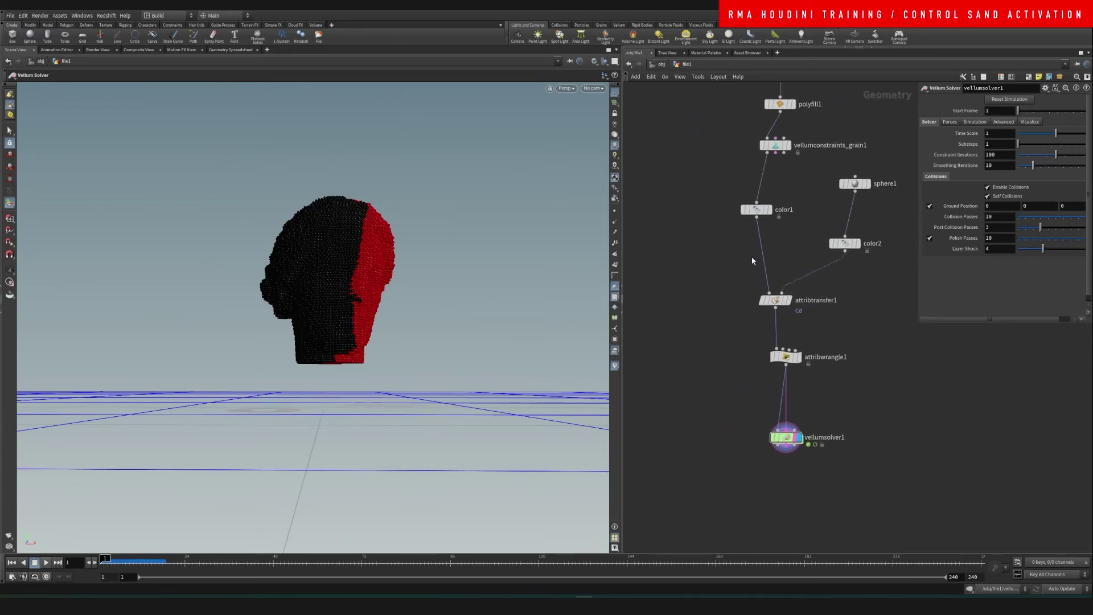
- Add a second, unconnected Vellum Solver node beside the color1 node
key("Tab")
type("velso")
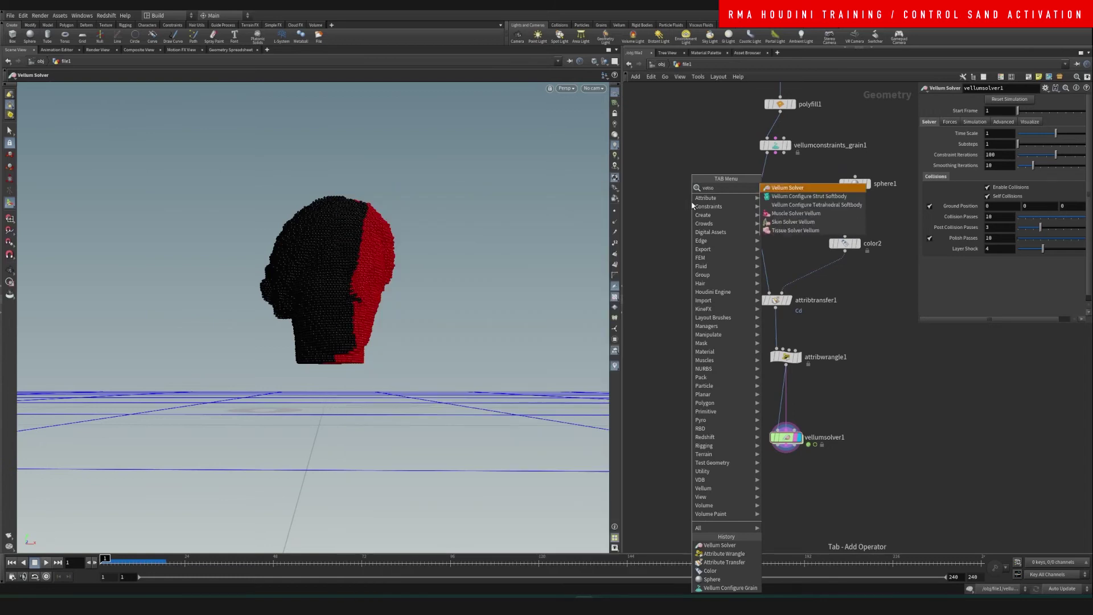
key("Return")
left_click(673, 197)
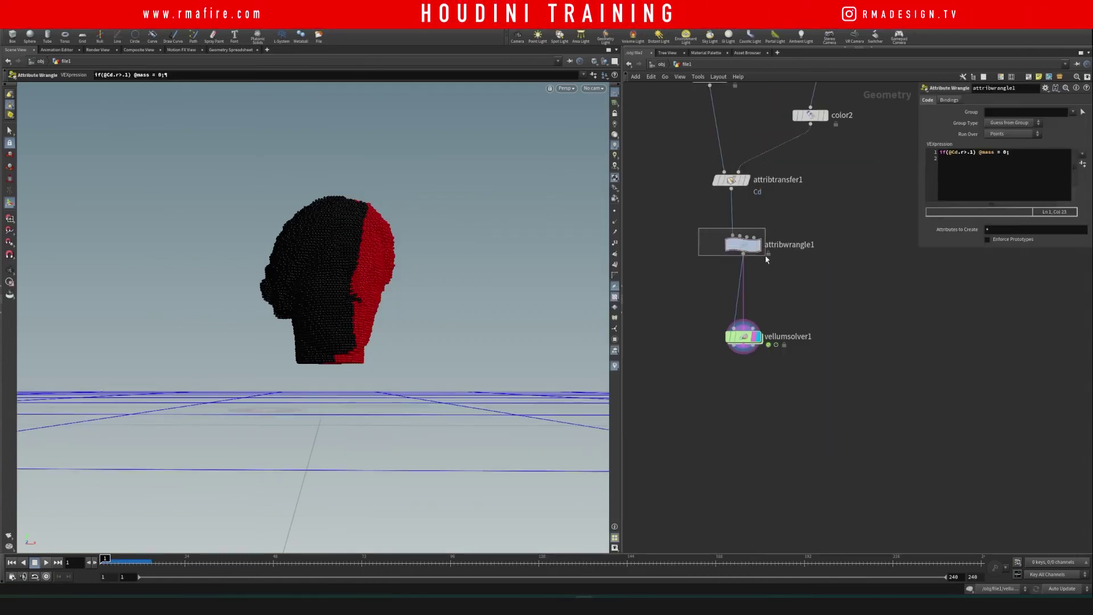
left_click_drag(766, 259, 776, 271)
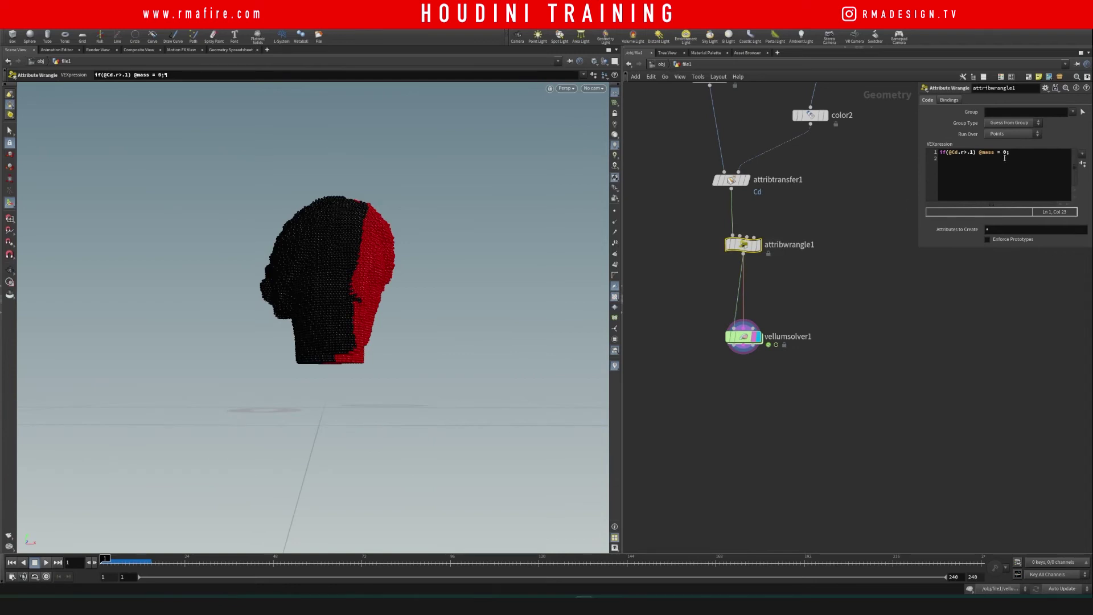
left_click_drag(1003, 154, 1006, 157)
left_click(980, 192)
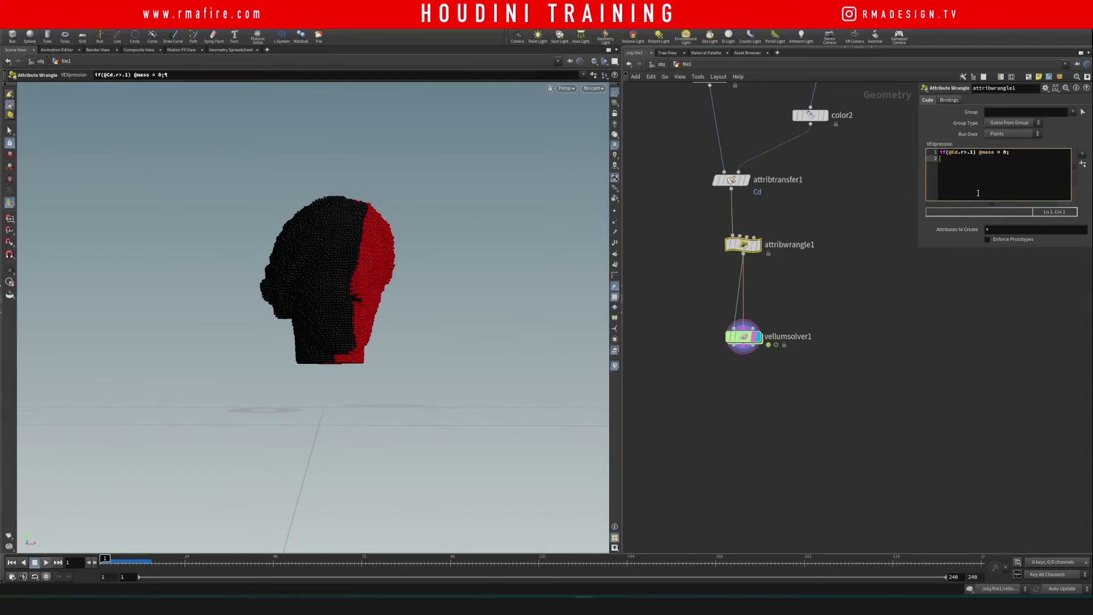
left_click(837, 283)
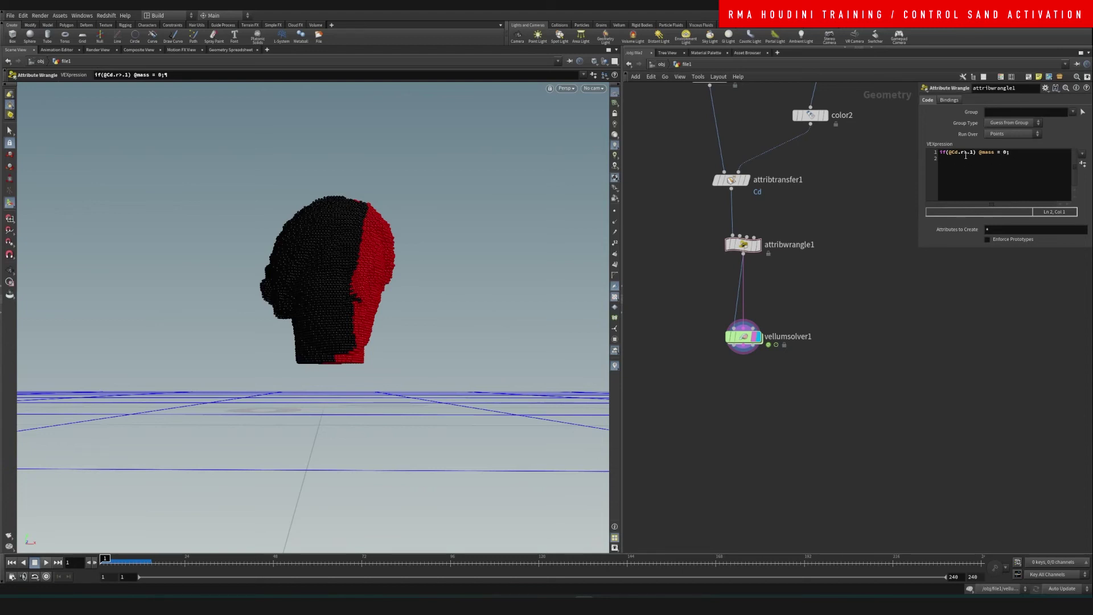
triple_click(966, 155)
left_click(966, 153)
left_click(47, 563)
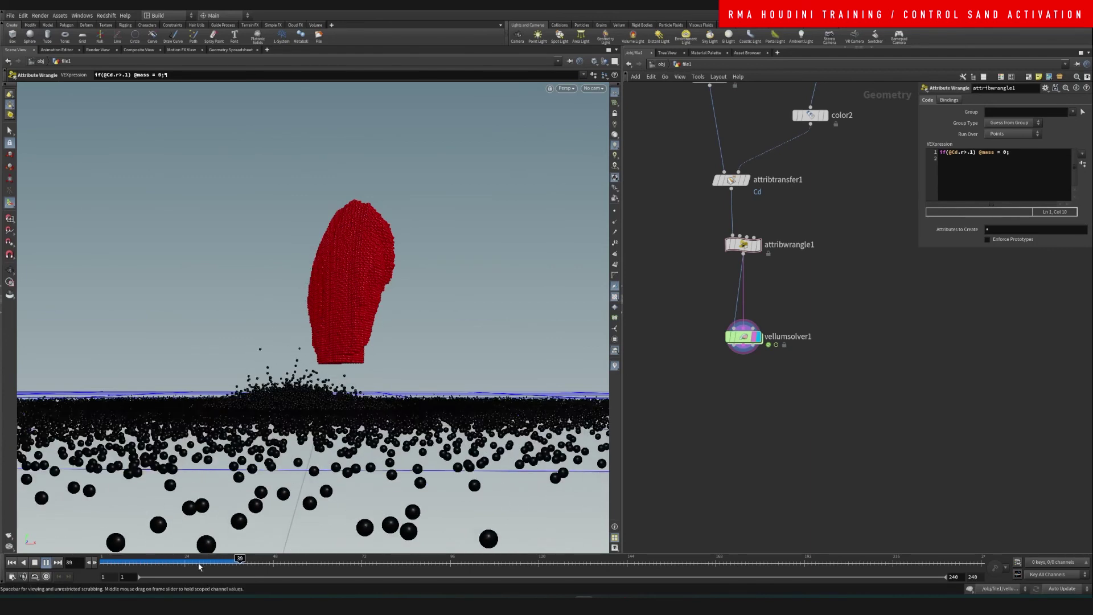
left_click_drag(200, 564, 75, 521)
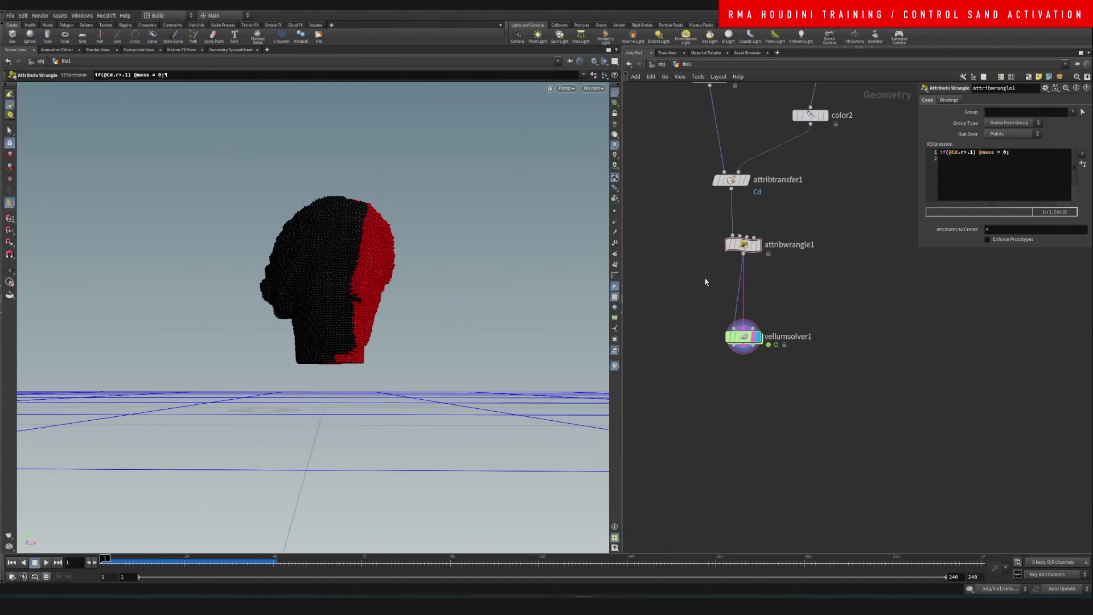
- Set the Vellum Solver's substeps to 5
left_click(741, 336)
left_click(947, 124)
left_click(929, 122)
left_click_drag(994, 144, 981, 146)
type("3")
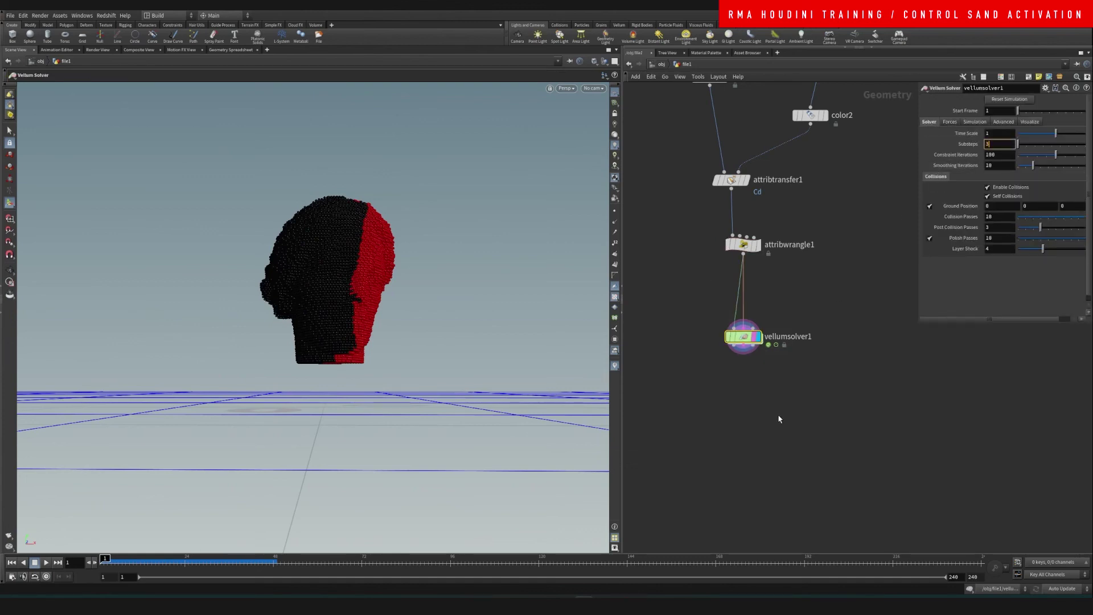
key("BackSpace")
type("5")
key("Return")
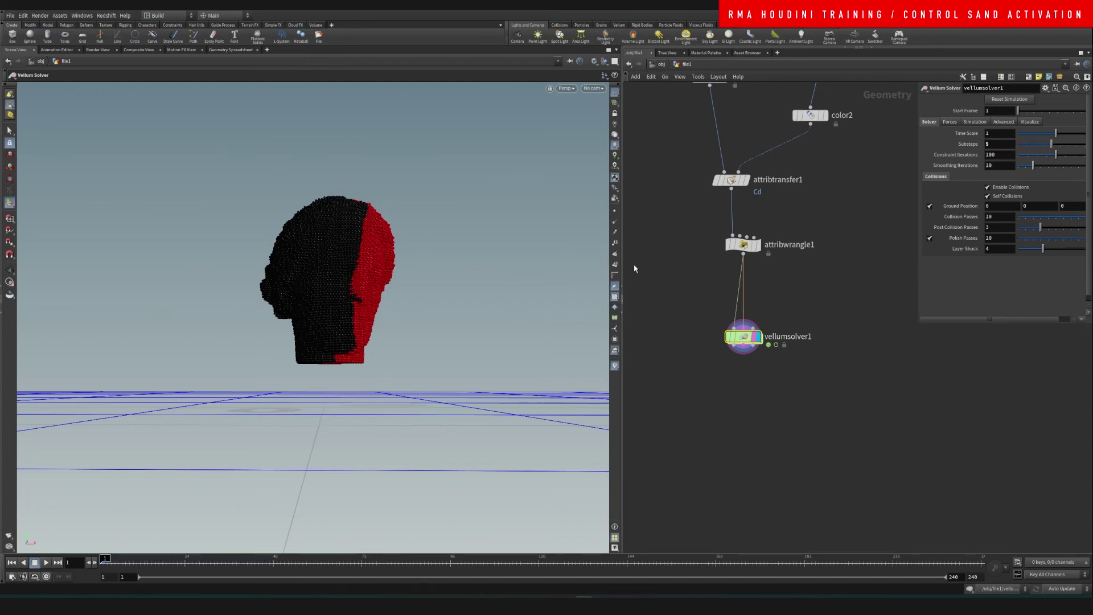
- Delete the extra unconnected Vellum Solver node from the network
middle_click_drag(845, 211, 813, 297)
middle_click_drag(762, 174, 802, 225)
left_click(645, 204)
key("Delete")
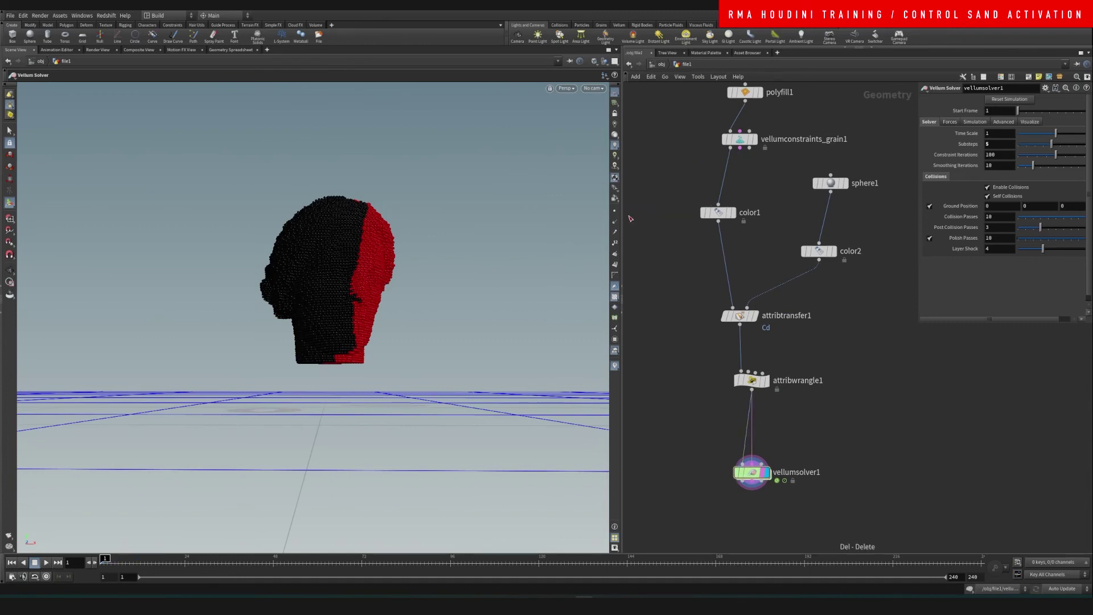
- Set the particle size of the vellumconstraints_grain1 node to .005
left_click(750, 136)
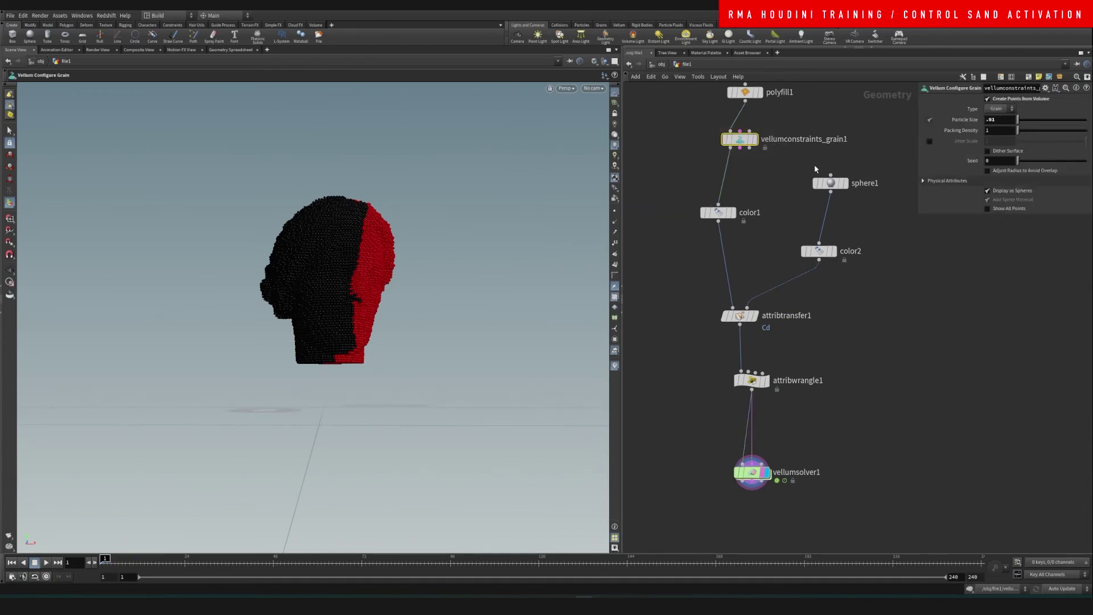
left_click(994, 121)
key("Return")
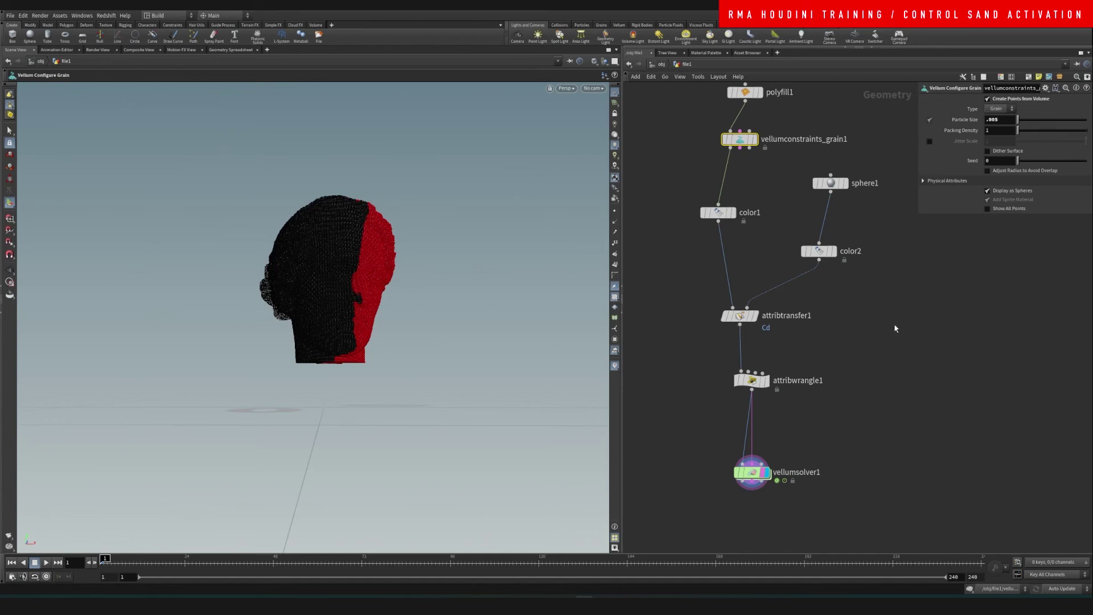
- Display the color1 node and the vellumconstraints_grain1 node in turn and inspect the finer grains on the head up close
scroll(762, 191, "up", 5)
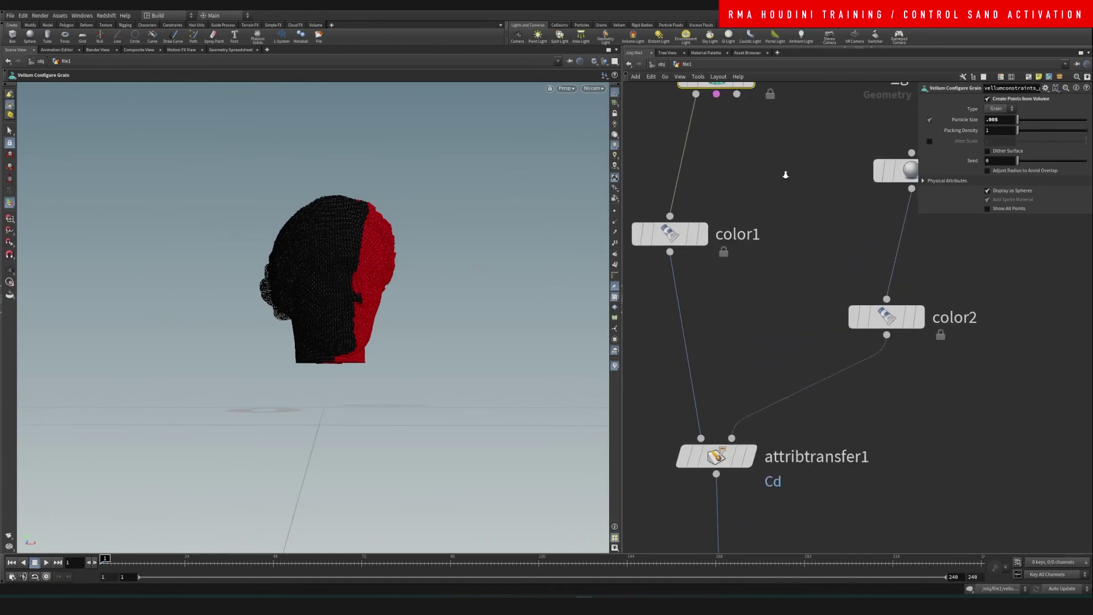
left_click(700, 229)
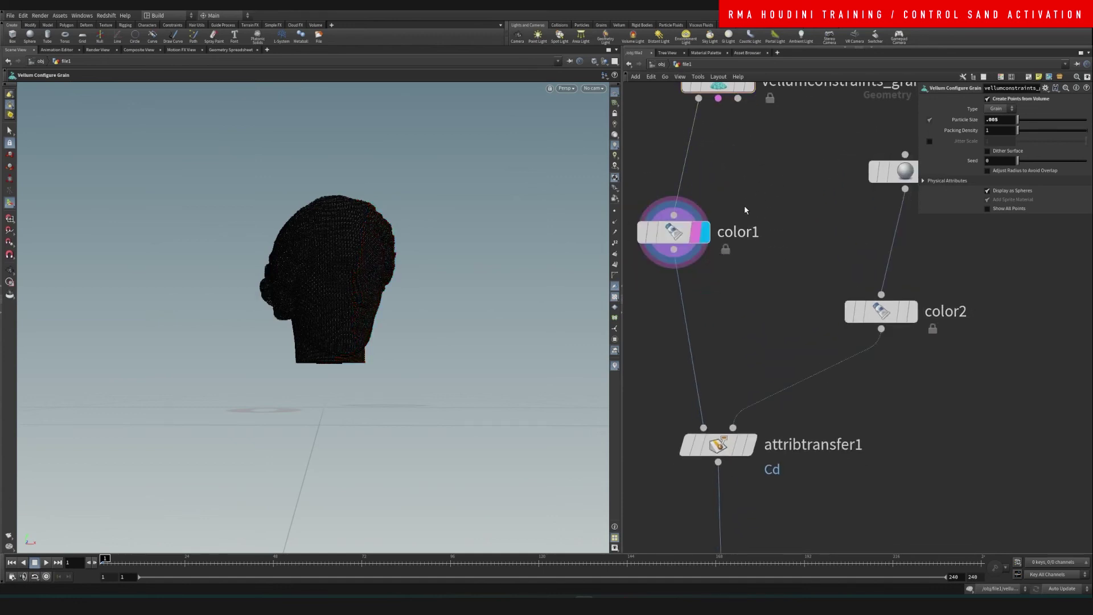
left_click(677, 231)
middle_click_drag(759, 85, 744, 190)
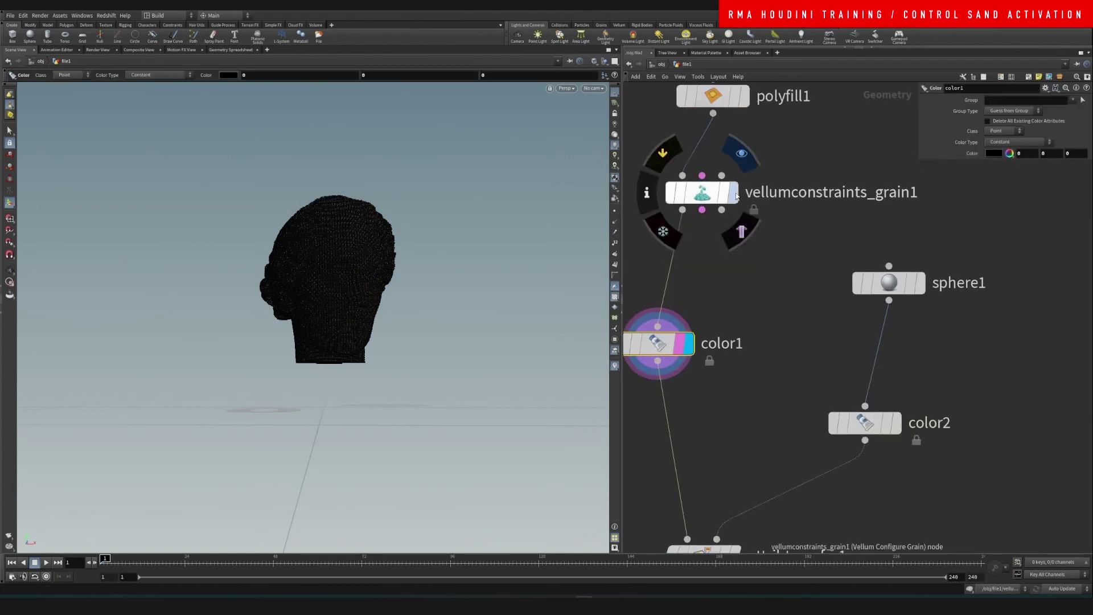
left_click(730, 195)
key("Escape")
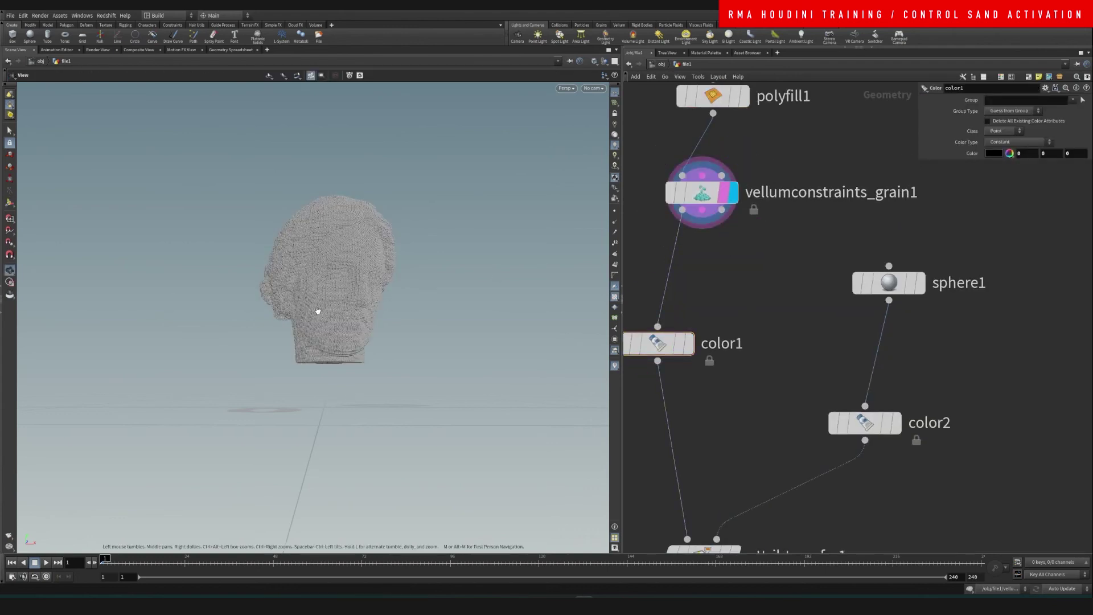
scroll(415, 249, "up", 3)
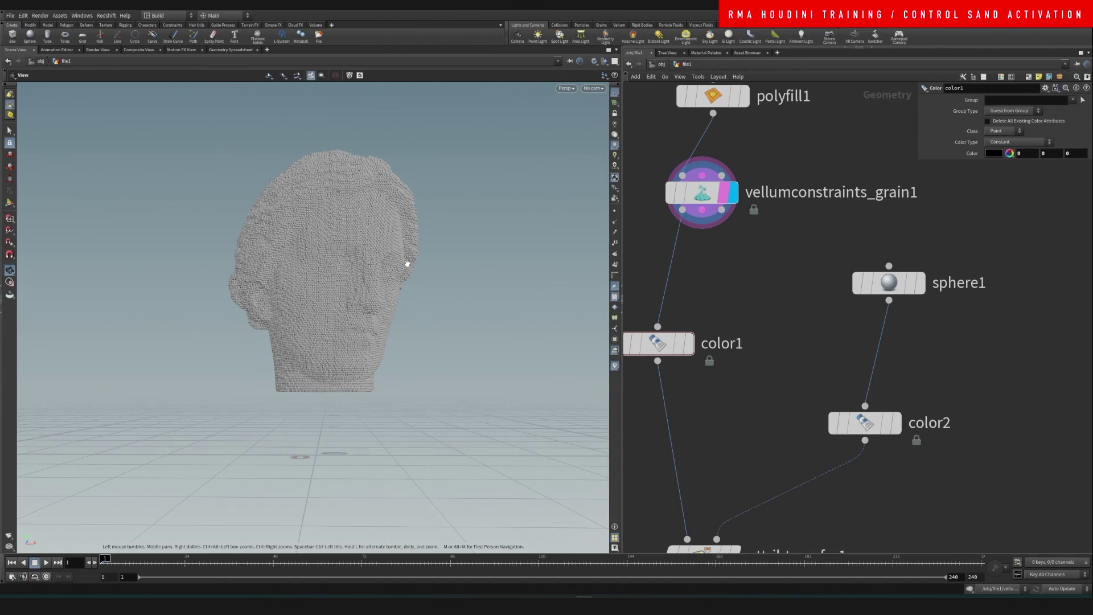
key("Return")
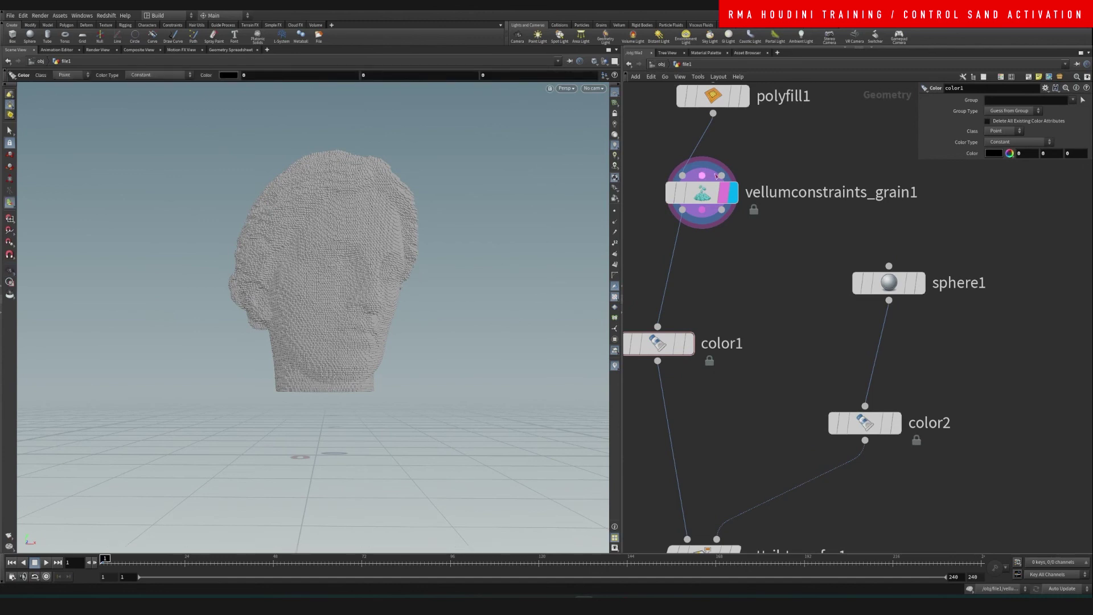
- Enable Dither Surface on the vellumconstraints_grain1 node and display the Vellum Solver's result
left_click(726, 191)
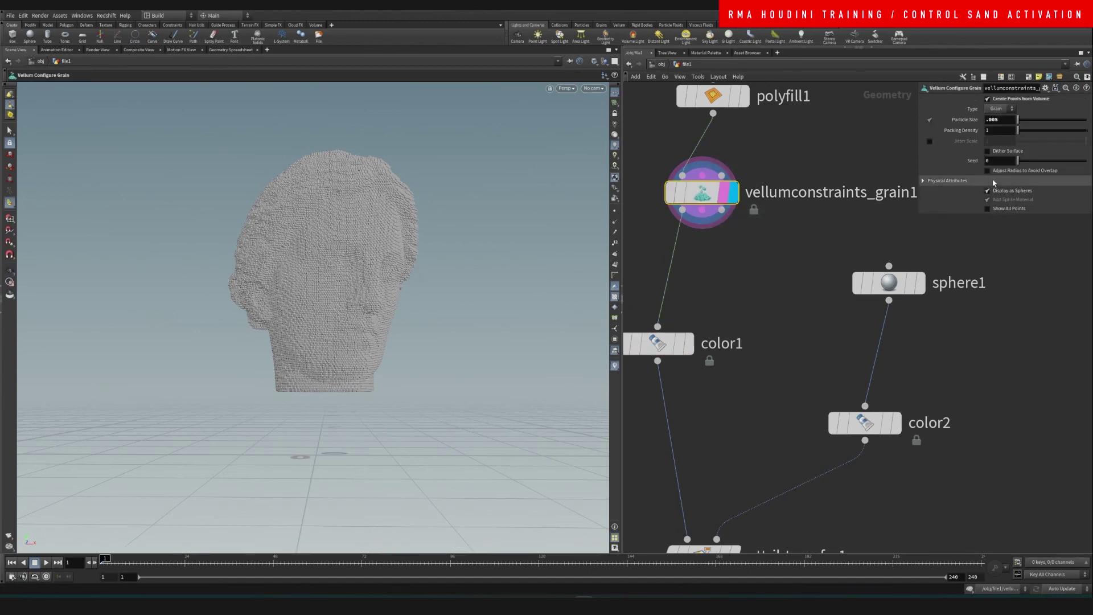
left_click(998, 152)
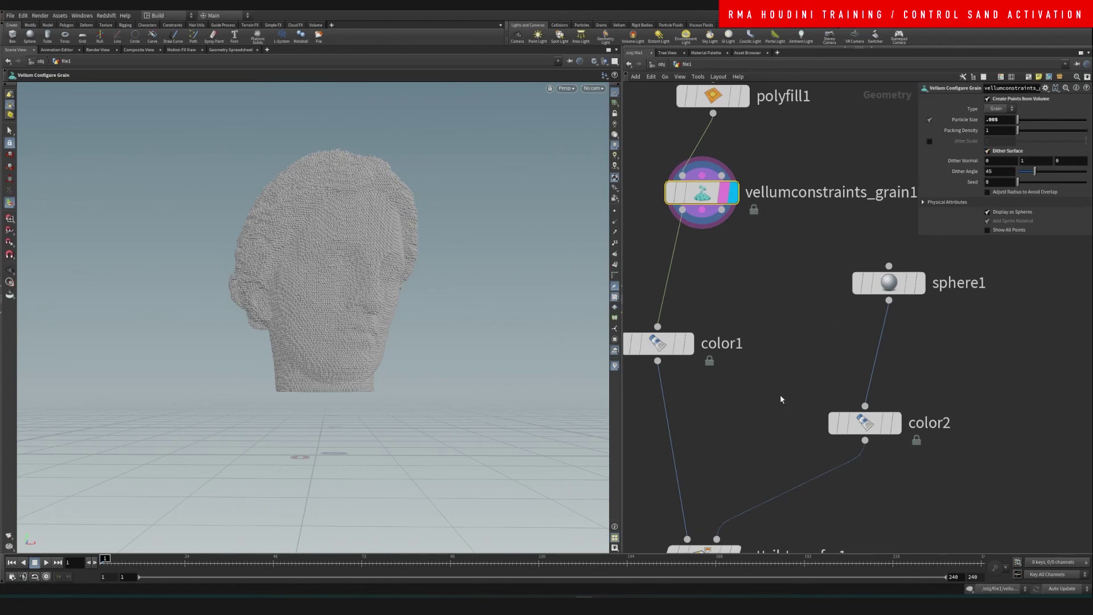
middle_click_drag(741, 402, 733, 88)
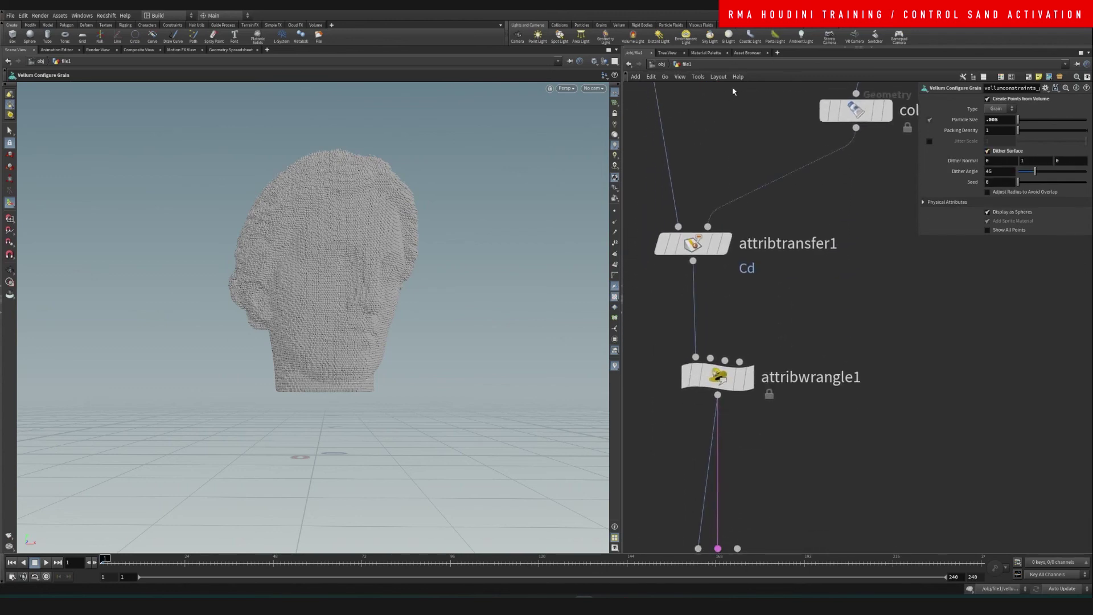
middle_click_drag(795, 459, 787, 165)
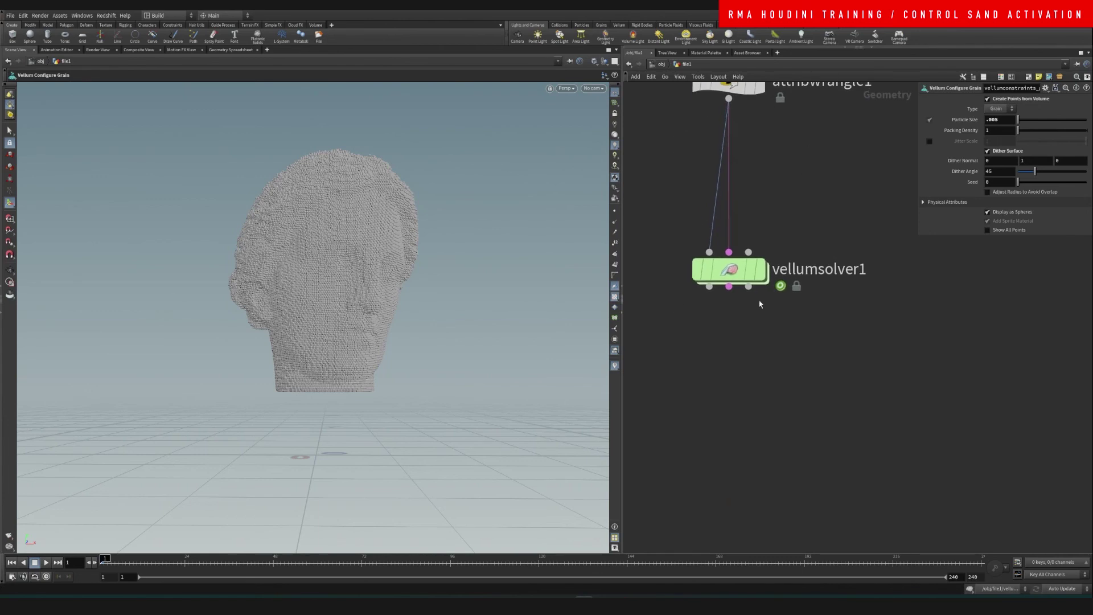
left_click(753, 270)
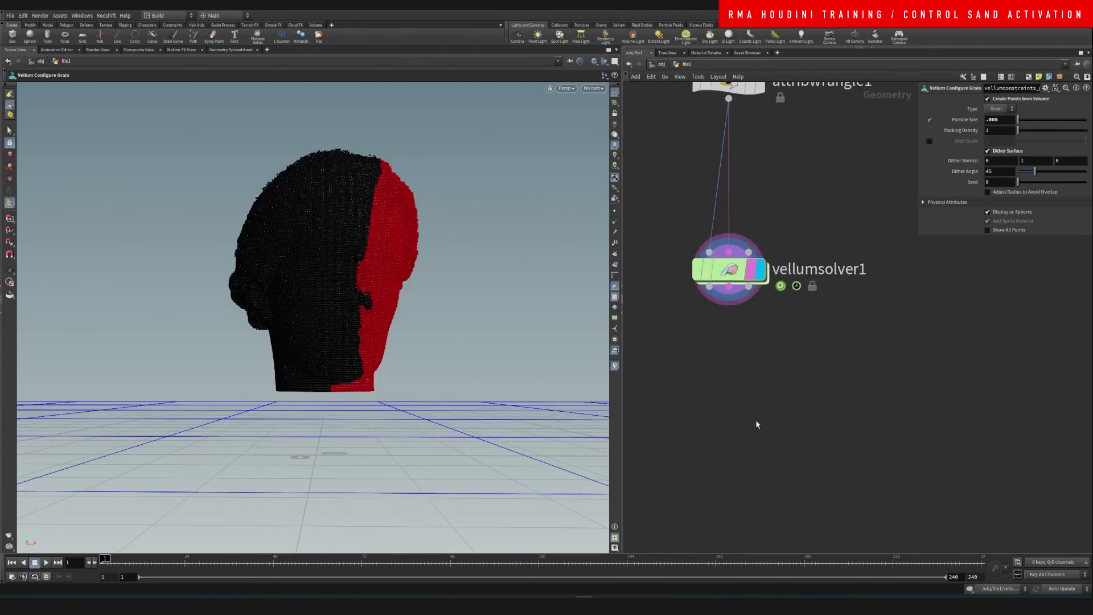
- Add a white Color node below the Vellum Solver, connect it to the solver's first output, and display it
key("Tab")
type("col")
key("Return")
left_click(756, 422)
left_click(756, 421)
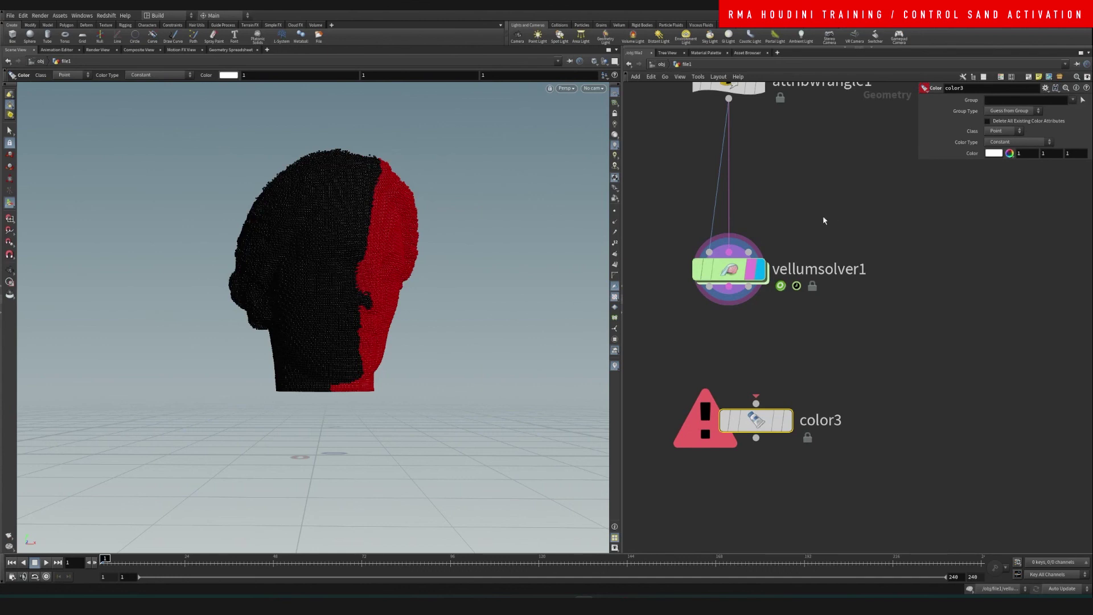
left_click_drag(709, 287, 756, 403)
left_click(790, 424)
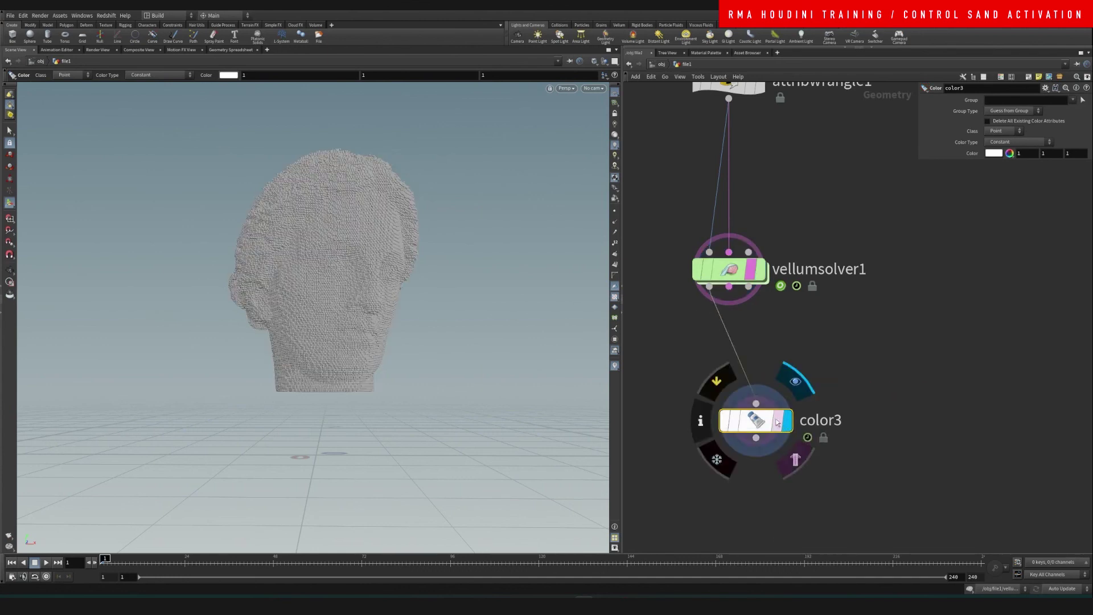
- Play the white sand simulation, scrub through its flipbook frames, stop the flipbook, and view the head from another angle
left_click(46, 563)
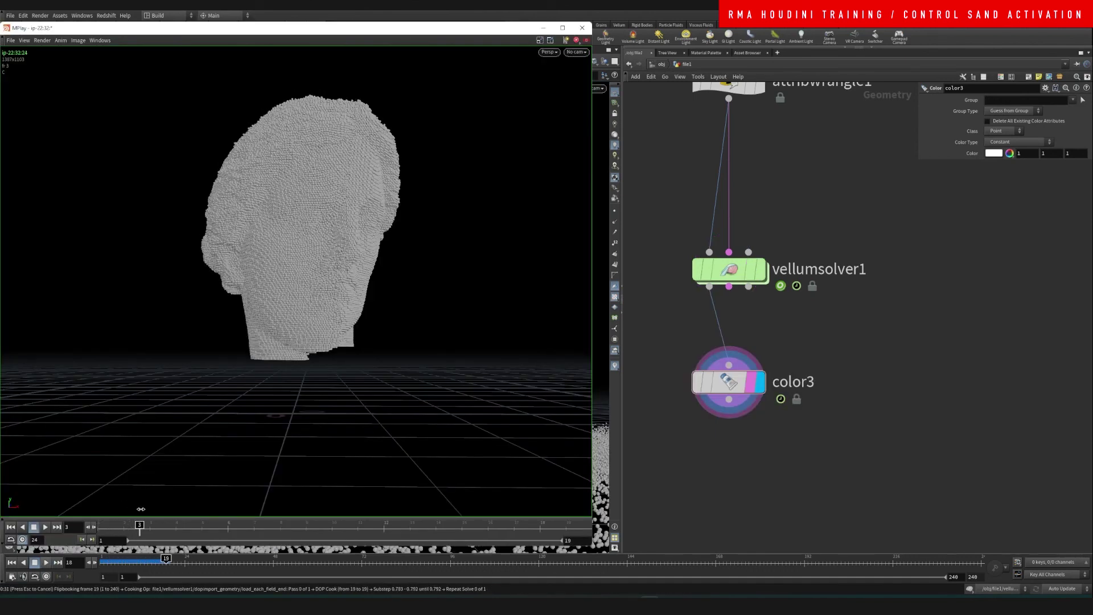
left_click_drag(141, 509, 500, 440)
left_click(814, 443)
key("Escape")
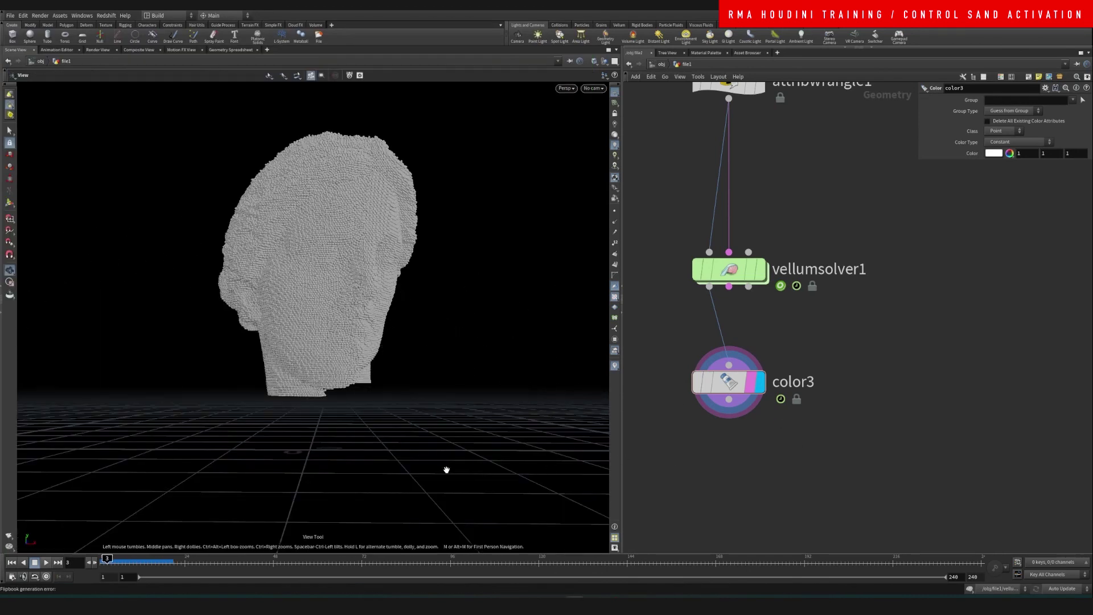
left_click_drag(433, 531, 426, 531)
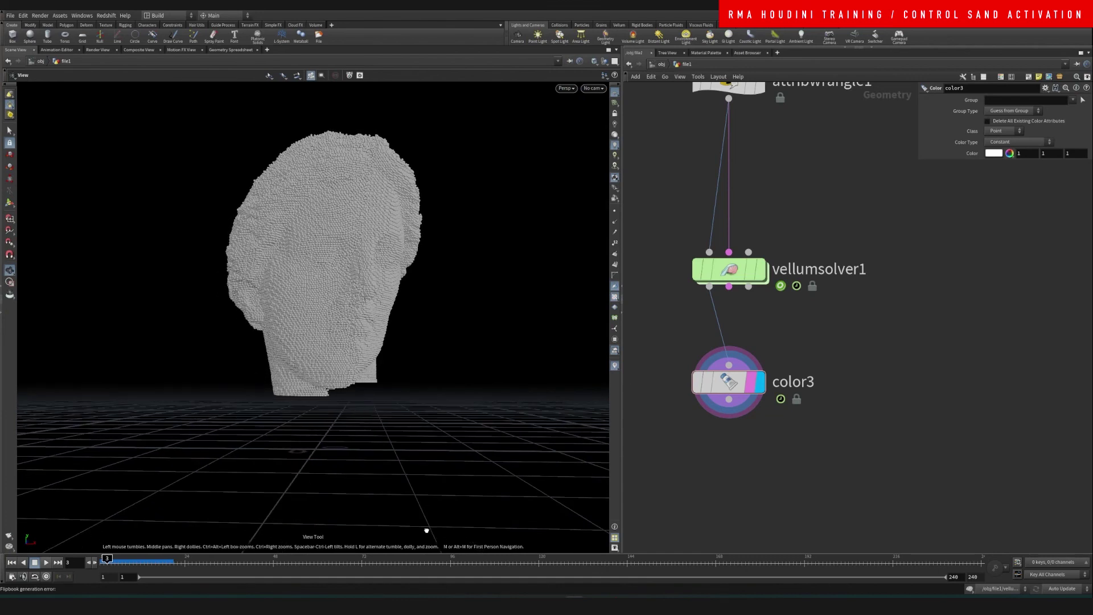